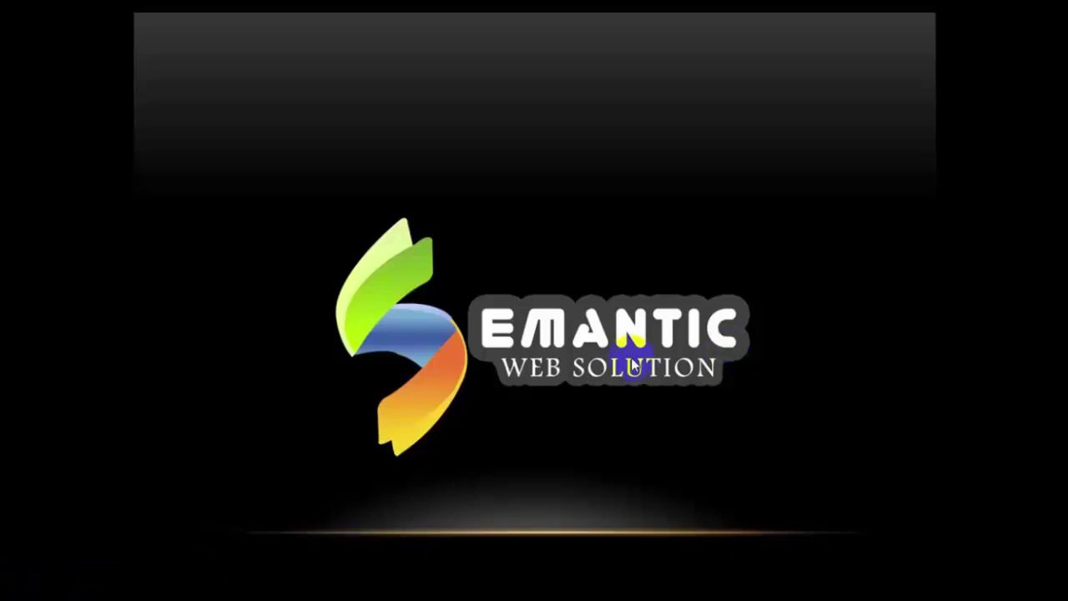
Close the running slide show, minimize the presentation window, and switch to FPS Creator Free
{"action": "key", "text": "Escape"}
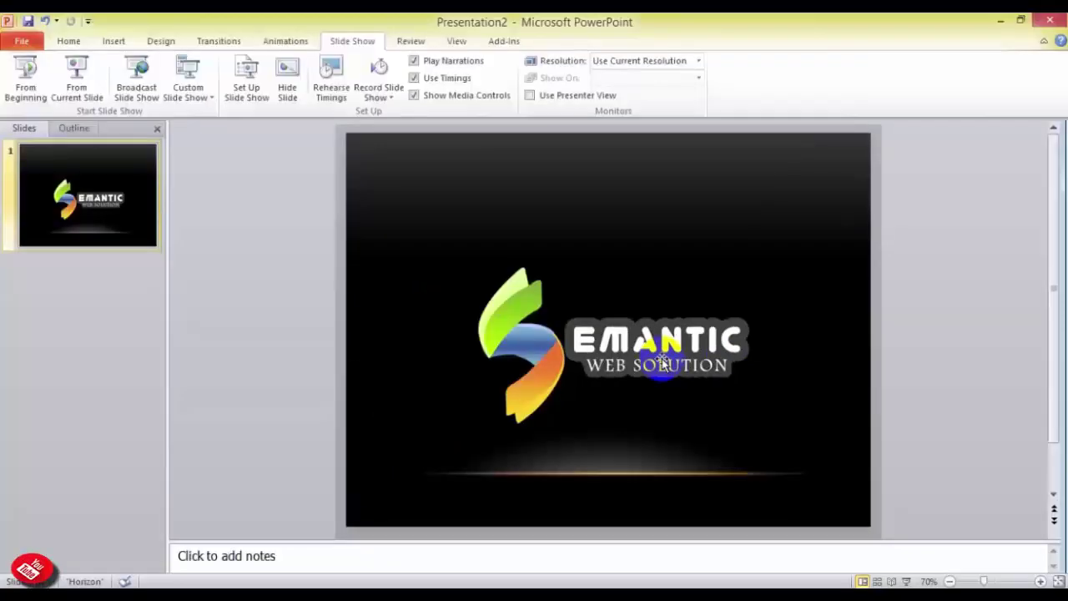
{"action": "left_click", "coordinate": [1001, 20]}
{"action": "right_click", "coordinate": [37, 96]}
{"action": "left_click", "coordinate": [133, 146]}
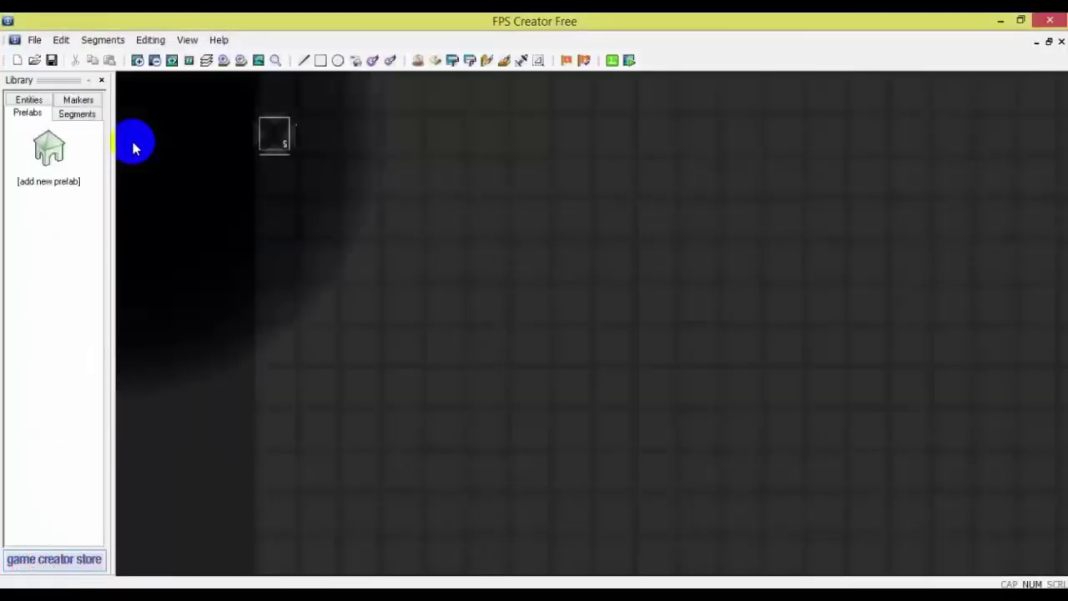
{"action": "left_click", "coordinate": [32, 40]}
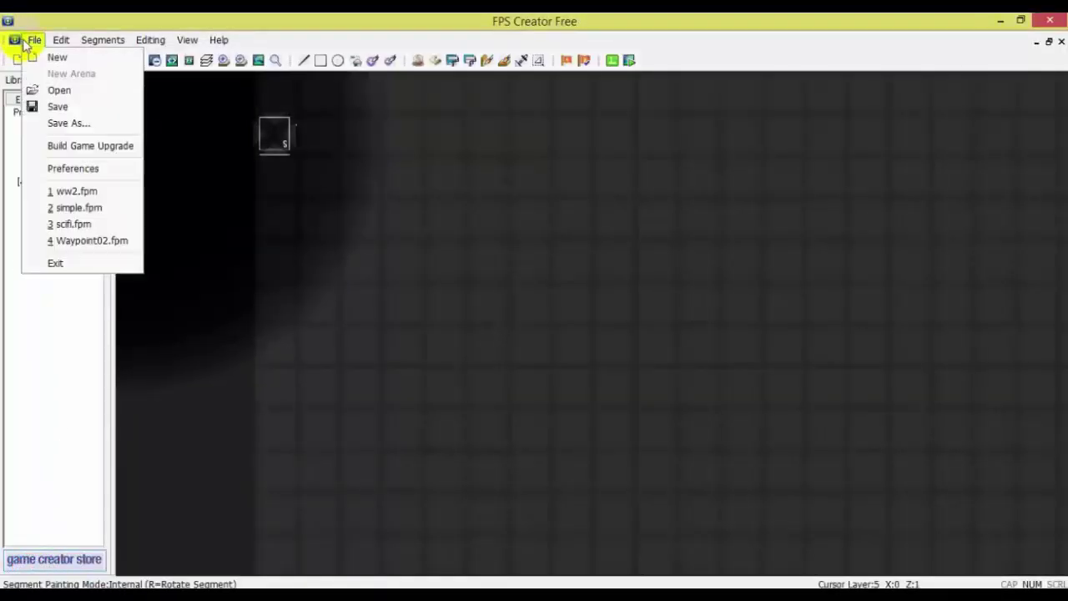
{"action": "left_click", "coordinate": [71, 61]}
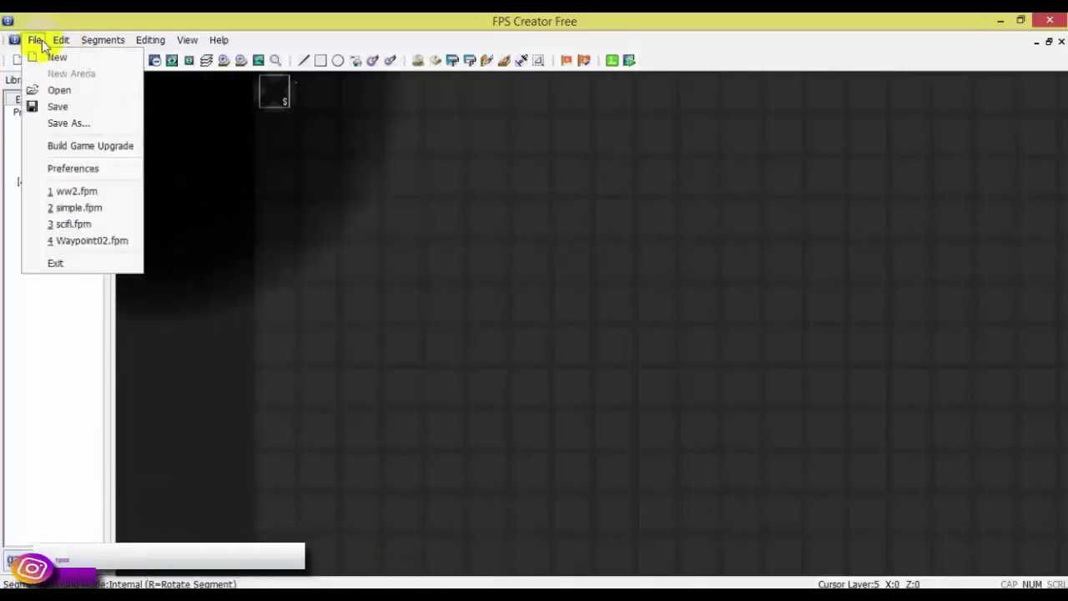
{"action": "mouse_move", "coordinate": [87, 45]}
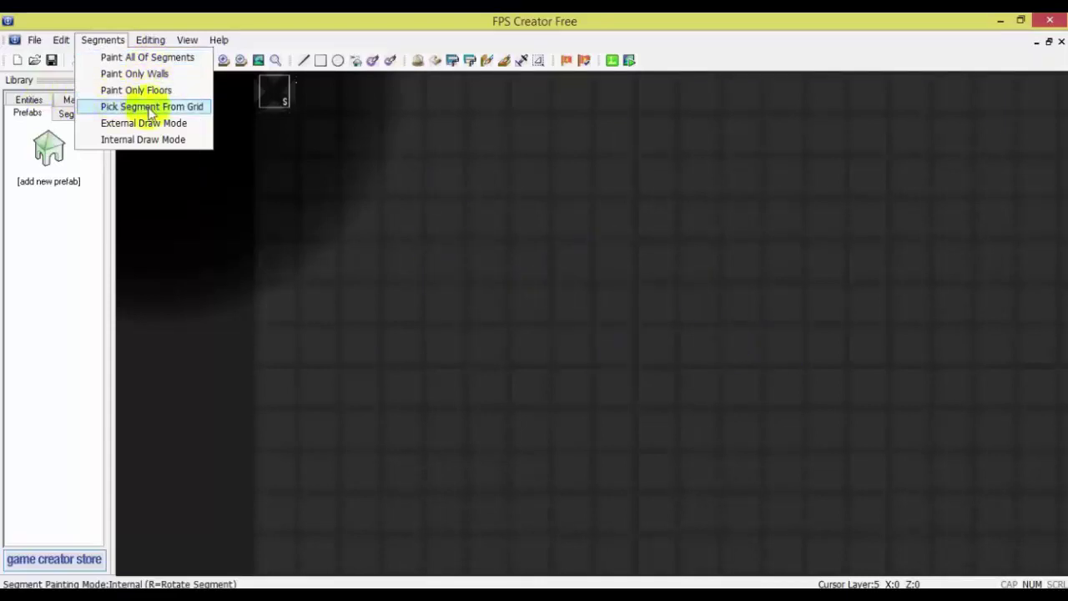
Paint a room of internal segments eight cells wide and three cells deep near the grid's upper edge
{"action": "left_click", "coordinate": [389, 143]}
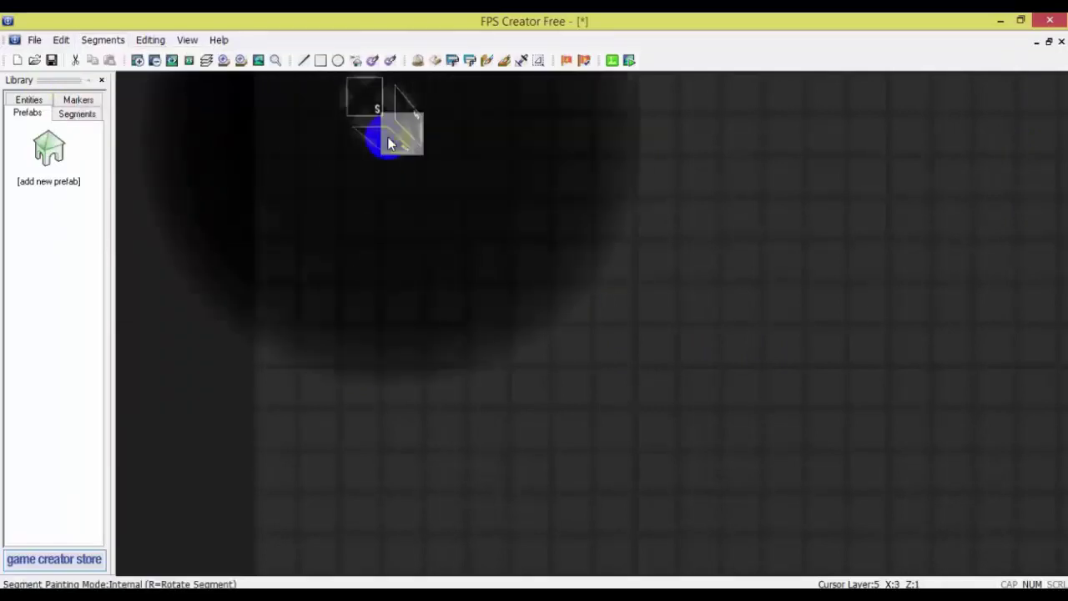
{"action": "left_click", "coordinate": [444, 173]}
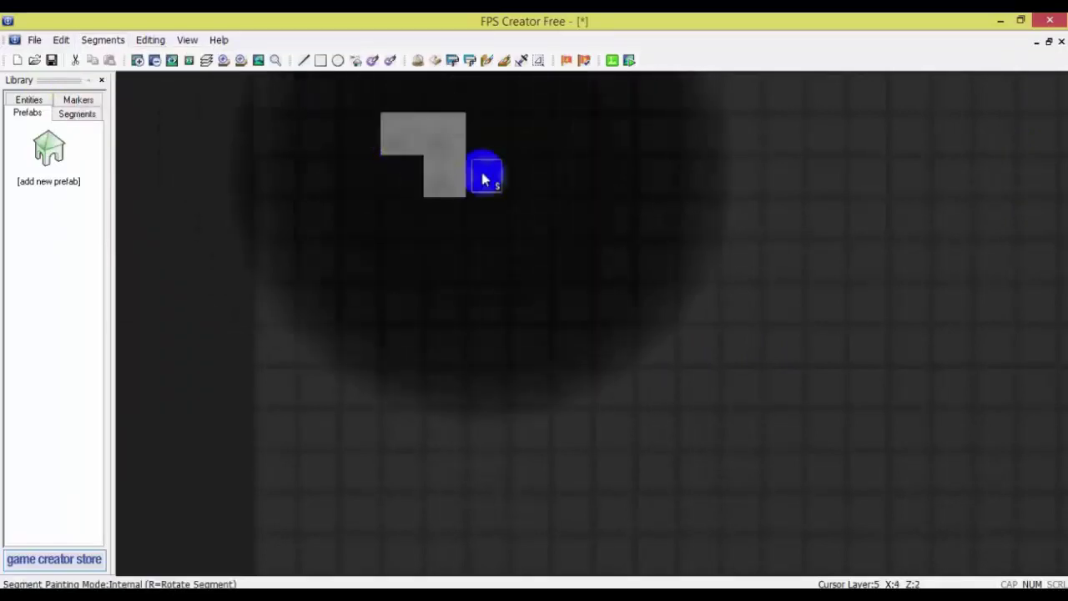
{"action": "mouse_move", "coordinate": [490, 183]}
{"action": "left_mouse_down"}
{"action": "mouse_move", "coordinate": [518, 147]}
{"action": "mouse_move", "coordinate": [529, 214]}
{"action": "mouse_move", "coordinate": [417, 208]}
{"action": "left_mouse_up"}
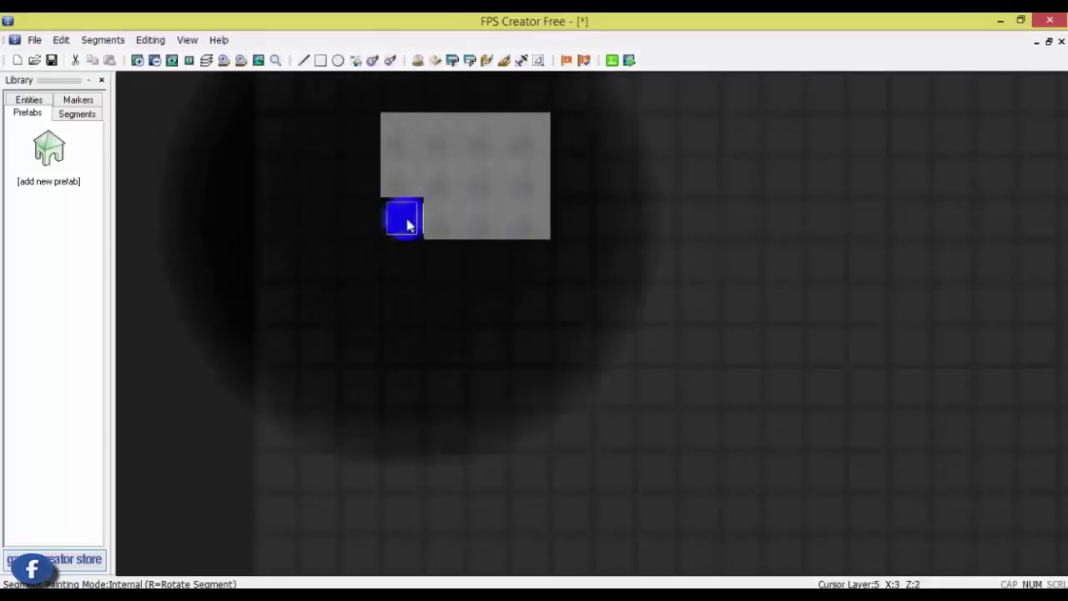
{"action": "left_click", "coordinate": [406, 221]}
{"action": "left_click", "coordinate": [570, 140]}
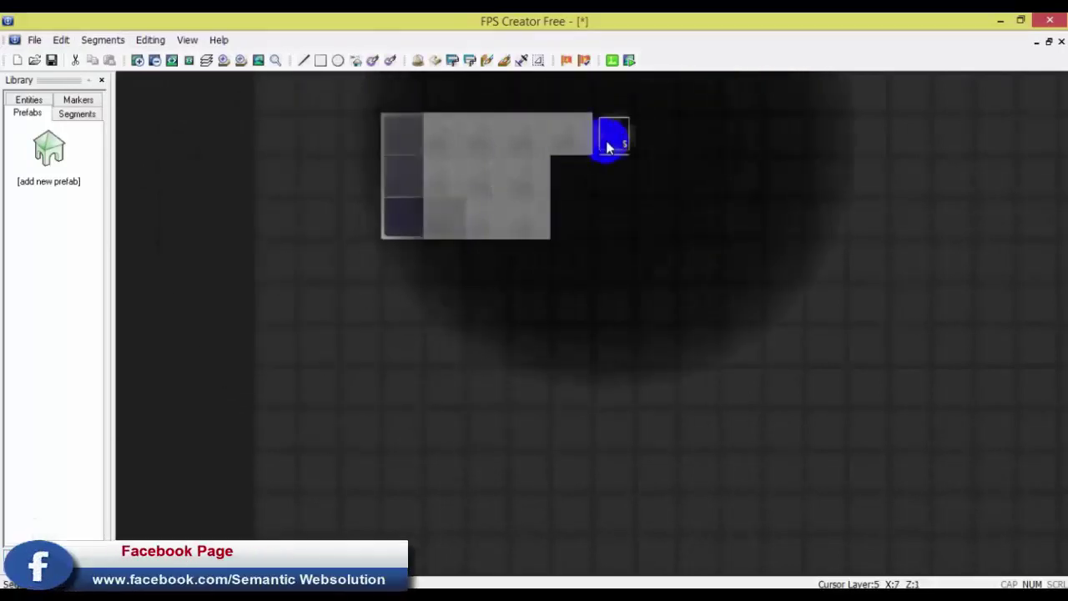
{"action": "left_click", "coordinate": [610, 162]}
{"action": "left_click", "coordinate": [579, 170]}
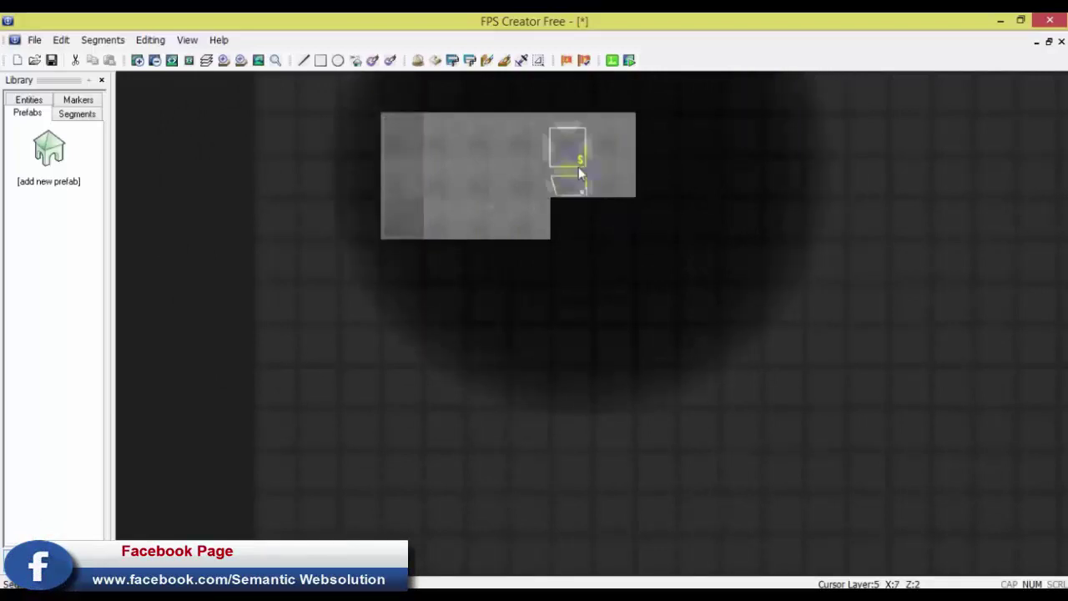
{"action": "left_click", "coordinate": [580, 206]}
{"action": "left_click", "coordinate": [610, 217]}
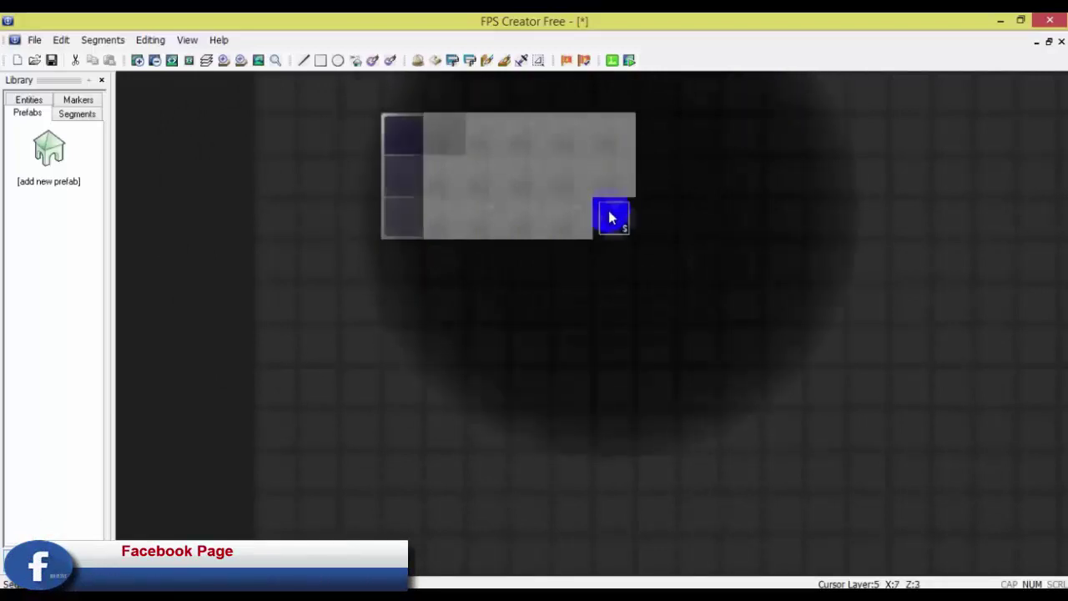
{"action": "left_click", "coordinate": [653, 219]}
{"action": "left_click", "coordinate": [646, 139]}
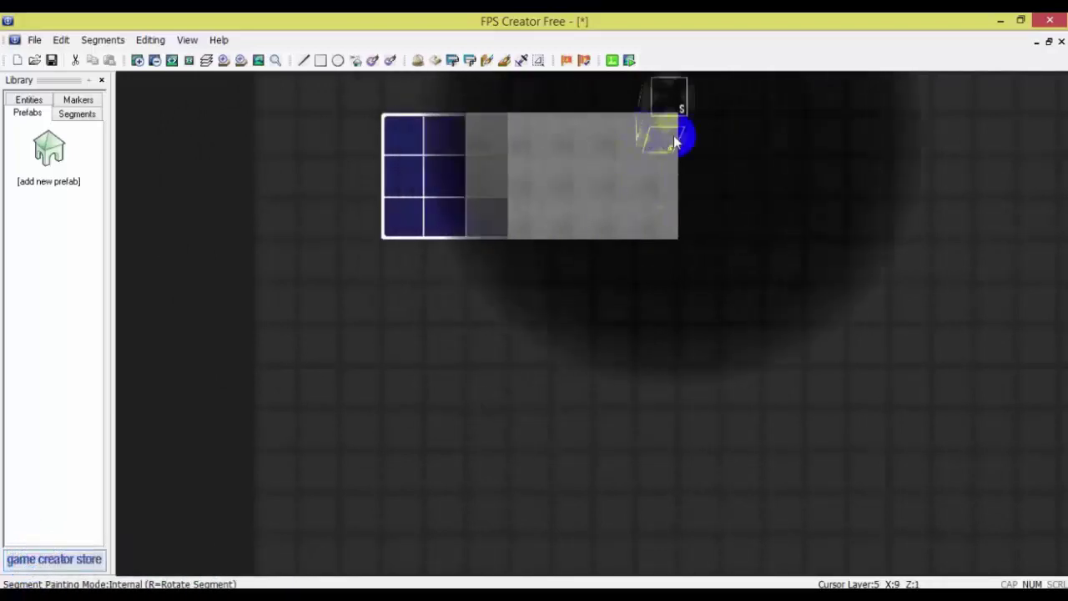
{"action": "left_click", "coordinate": [691, 141]}
{"action": "left_click", "coordinate": [697, 176]}
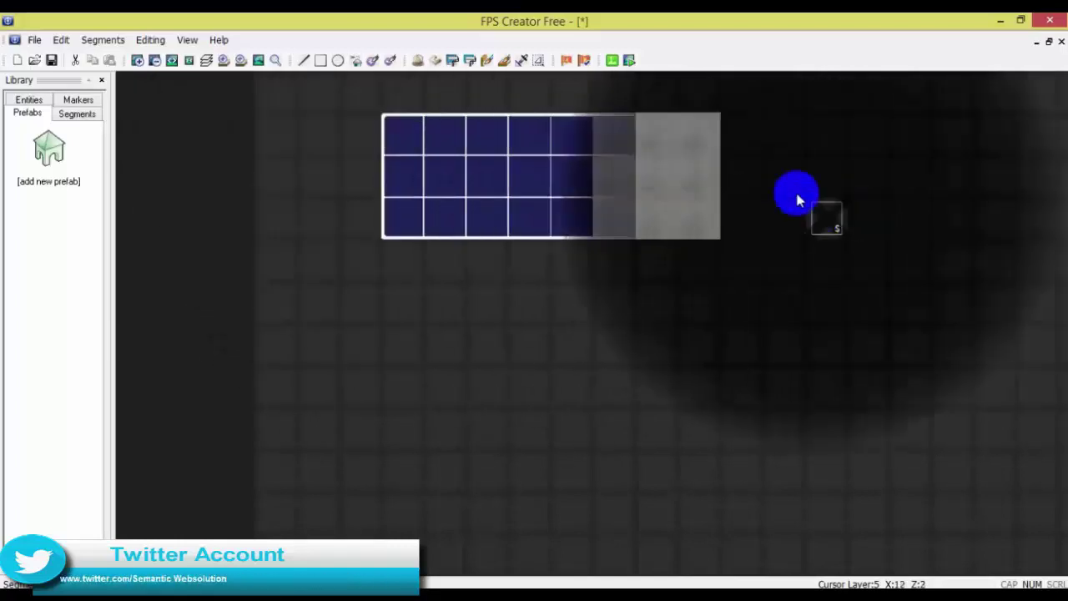
Extend the room to nine columns wide and downward to about seven rows of internal segments
{"action": "left_click", "coordinate": [746, 147]}
{"action": "left_click", "coordinate": [747, 181]}
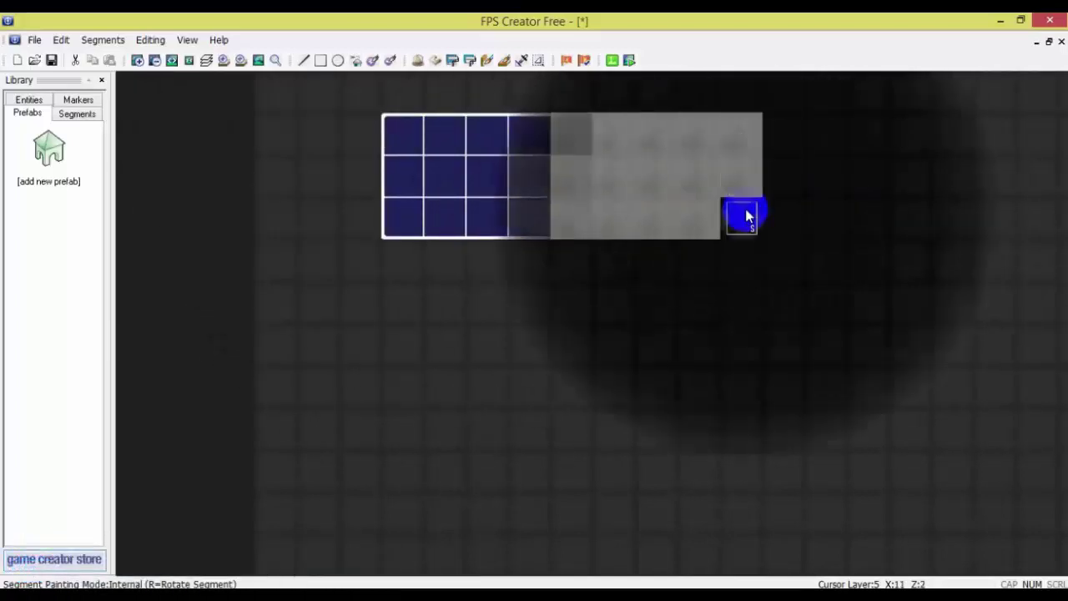
{"action": "mouse_move", "coordinate": [747, 237]}
{"action": "left_mouse_down"}
{"action": "mouse_move", "coordinate": [745, 388]}
{"action": "mouse_move", "coordinate": [691, 386]}
{"action": "mouse_move", "coordinate": [696, 262]}
{"action": "mouse_move", "coordinate": [661, 259]}
{"action": "mouse_move", "coordinate": [656, 375]}
{"action": "mouse_move", "coordinate": [665, 389]}
{"action": "mouse_move", "coordinate": [610, 381]}
{"action": "mouse_move", "coordinate": [610, 275]}
{"action": "mouse_move", "coordinate": [581, 280]}
{"action": "mouse_move", "coordinate": [574, 346]}
{"action": "mouse_move", "coordinate": [534, 379]}
{"action": "mouse_move", "coordinate": [529, 266]}
{"action": "mouse_move", "coordinate": [495, 269]}
{"action": "mouse_move", "coordinate": [484, 249]}
{"action": "mouse_move", "coordinate": [453, 371]}
{"action": "mouse_move", "coordinate": [443, 276]}
{"action": "mouse_move", "coordinate": [410, 275]}
{"action": "mouse_move", "coordinate": [406, 384]}
{"action": "left_mouse_up"}
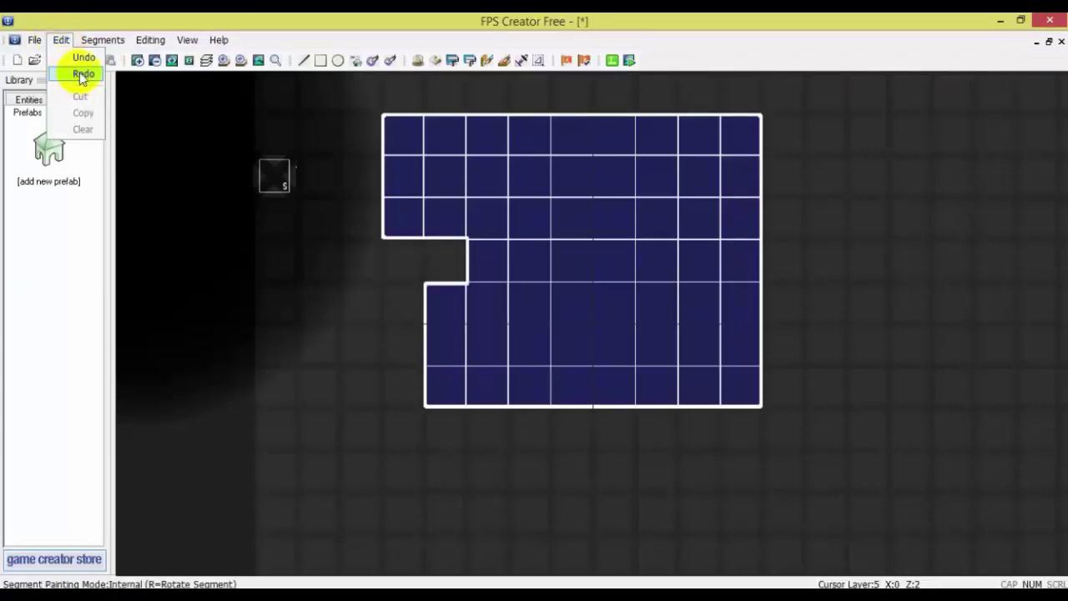
Redo one removed segment and undo the most recently painted segments along the room's left side
{"action": "left_click", "coordinate": [83, 75]}
{"action": "left_click", "coordinate": [62, 41]}
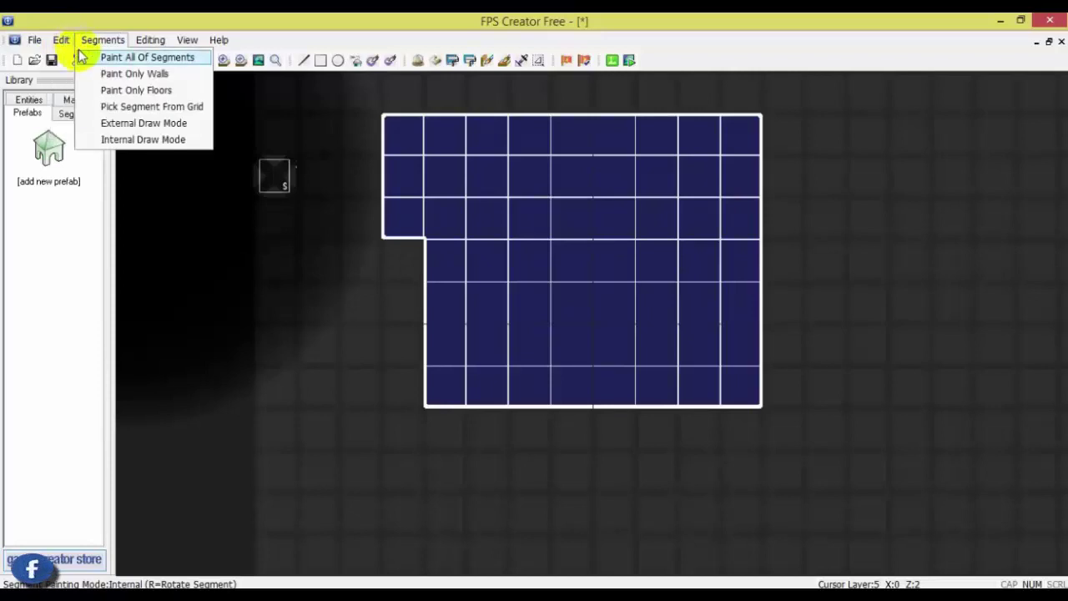
{"action": "left_click", "coordinate": [62, 41]}
{"action": "left_click", "coordinate": [62, 41]}
{"action": "left_click", "coordinate": [72, 55]}
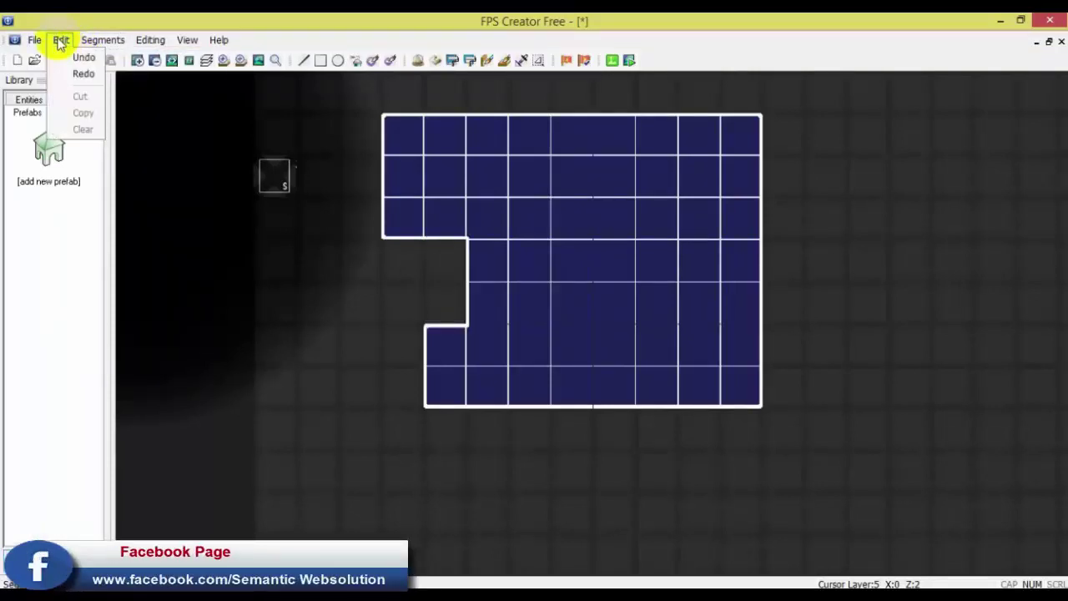
Switch to External Draw Mode and paint external segments around the room on its left, right and lower sides
{"action": "left_click", "coordinate": [96, 41]}
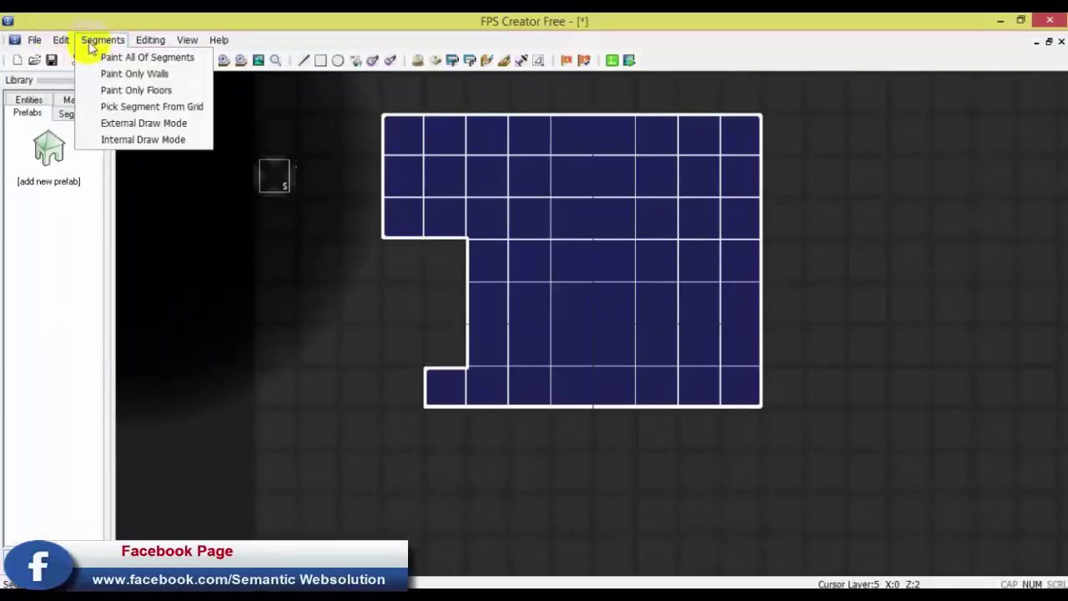
{"action": "left_click", "coordinate": [143, 124]}
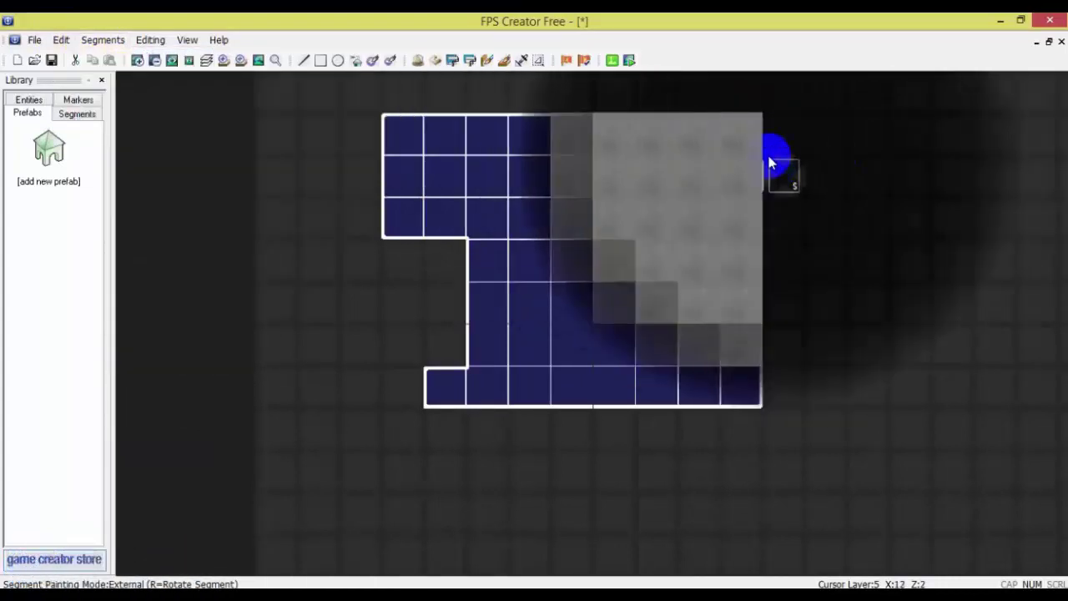
{"action": "left_click", "coordinate": [772, 147]}
{"action": "mouse_move", "coordinate": [784, 185]}
{"action": "left_mouse_down"}
{"action": "mouse_move", "coordinate": [784, 364]}
{"action": "mouse_move", "coordinate": [806, 403]}
{"action": "mouse_move", "coordinate": [822, 143]}
{"action": "mouse_move", "coordinate": [871, 157]}
{"action": "mouse_move", "coordinate": [870, 387]}
{"action": "mouse_move", "coordinate": [911, 246]}
{"action": "mouse_move", "coordinate": [913, 160]}
{"action": "mouse_move", "coordinate": [952, 386]}
{"action": "mouse_move", "coordinate": [894, 547]}
{"action": "mouse_move", "coordinate": [298, 429]}
{"action": "mouse_move", "coordinate": [835, 448]}
{"action": "mouse_move", "coordinate": [900, 425]}
{"action": "mouse_move", "coordinate": [918, 489]}
{"action": "mouse_move", "coordinate": [648, 500]}
{"action": "mouse_move", "coordinate": [601, 525]}
{"action": "mouse_move", "coordinate": [341, 452]}
{"action": "mouse_move", "coordinate": [464, 528]}
{"action": "mouse_move", "coordinate": [400, 349]}
{"action": "mouse_move", "coordinate": [379, 224]}
{"action": "mouse_move", "coordinate": [374, 276]}
{"action": "mouse_move", "coordinate": [763, 545]}
{"action": "mouse_move", "coordinate": [644, 465]}
{"action": "mouse_move", "coordinate": [724, 512]}
{"action": "mouse_move", "coordinate": [651, 458]}
{"action": "left_mouse_up"}
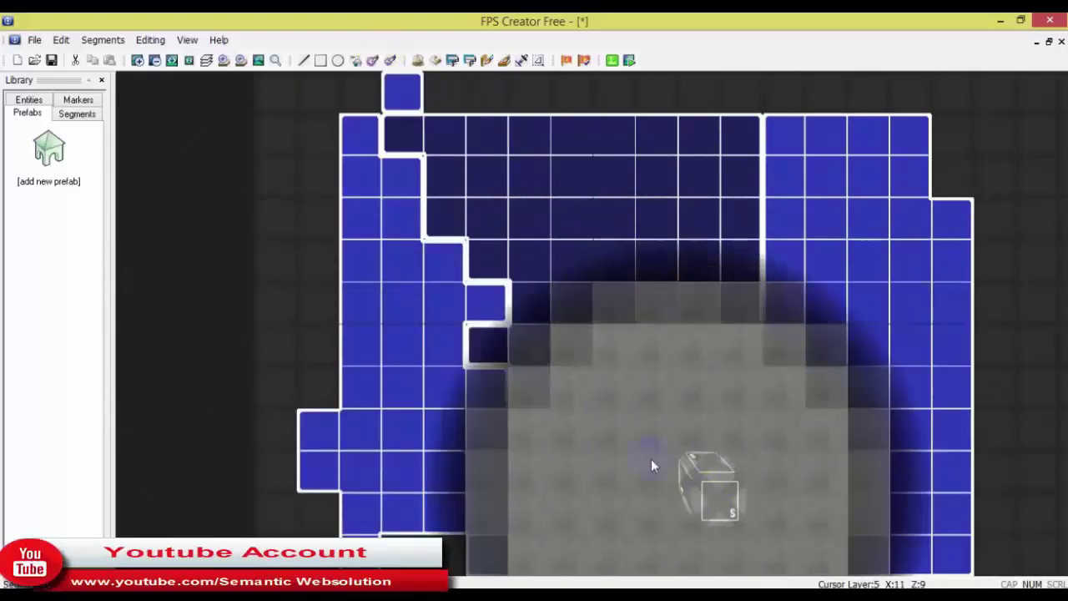
Switch to Internal Draw Mode and paint internal segments outward over the surrounding external ones to the map's left edge
{"action": "left_click", "coordinate": [62, 40]}
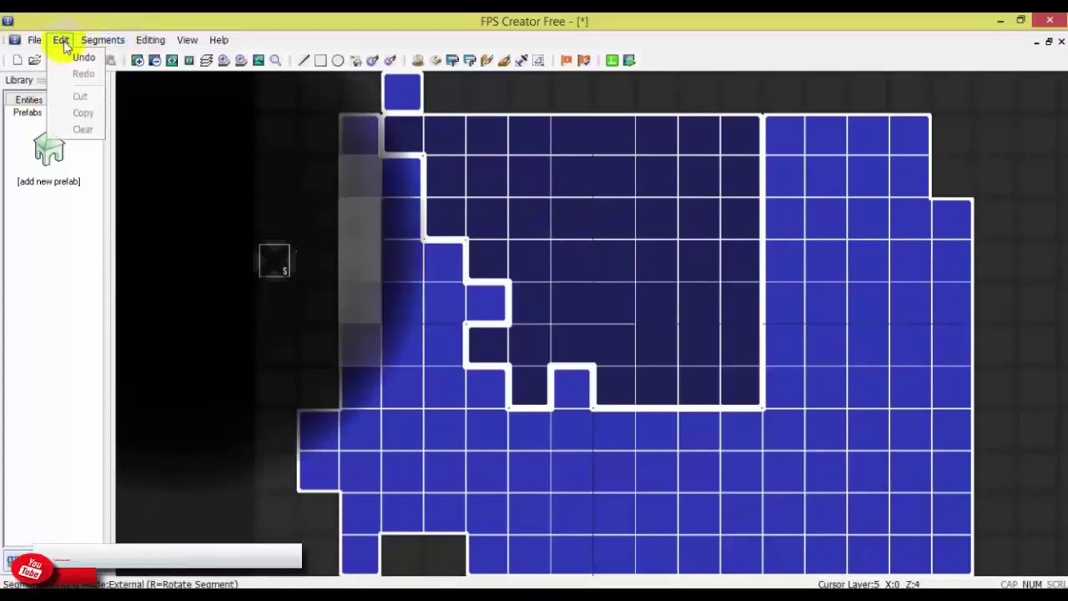
{"action": "mouse_move", "coordinate": [104, 43]}
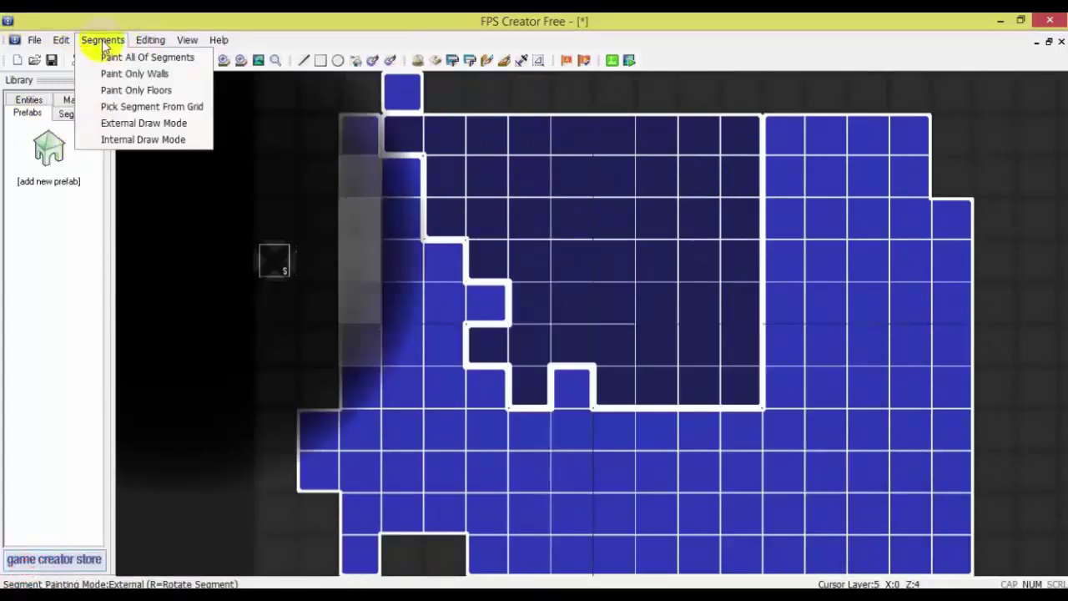
{"action": "left_click", "coordinate": [129, 144]}
{"action": "mouse_move", "coordinate": [468, 221]}
{"action": "left_mouse_down"}
{"action": "mouse_move", "coordinate": [512, 153]}
{"action": "mouse_move", "coordinate": [481, 487]}
{"action": "mouse_move", "coordinate": [436, 576]}
{"action": "mouse_move", "coordinate": [320, 282]}
{"action": "mouse_move", "coordinate": [308, 275]}
{"action": "mouse_move", "coordinate": [338, 362]}
{"action": "mouse_move", "coordinate": [395, 296]}
{"action": "mouse_move", "coordinate": [364, 100]}
{"action": "mouse_move", "coordinate": [507, 83]}
{"action": "mouse_move", "coordinate": [796, 121]}
{"action": "mouse_move", "coordinate": [644, 124]}
{"action": "mouse_move", "coordinate": [820, 87]}
{"action": "mouse_move", "coordinate": [704, 92]}
{"action": "mouse_move", "coordinate": [984, 259]}
{"action": "mouse_move", "coordinate": [943, 218]}
{"action": "mouse_move", "coordinate": [965, 140]}
{"action": "mouse_move", "coordinate": [989, 392]}
{"action": "mouse_move", "coordinate": [288, 546]}
{"action": "mouse_move", "coordinate": [358, 357]}
{"action": "mouse_move", "coordinate": [281, 199]}
{"action": "mouse_move", "coordinate": [286, 140]}
{"action": "left_mouse_up"}
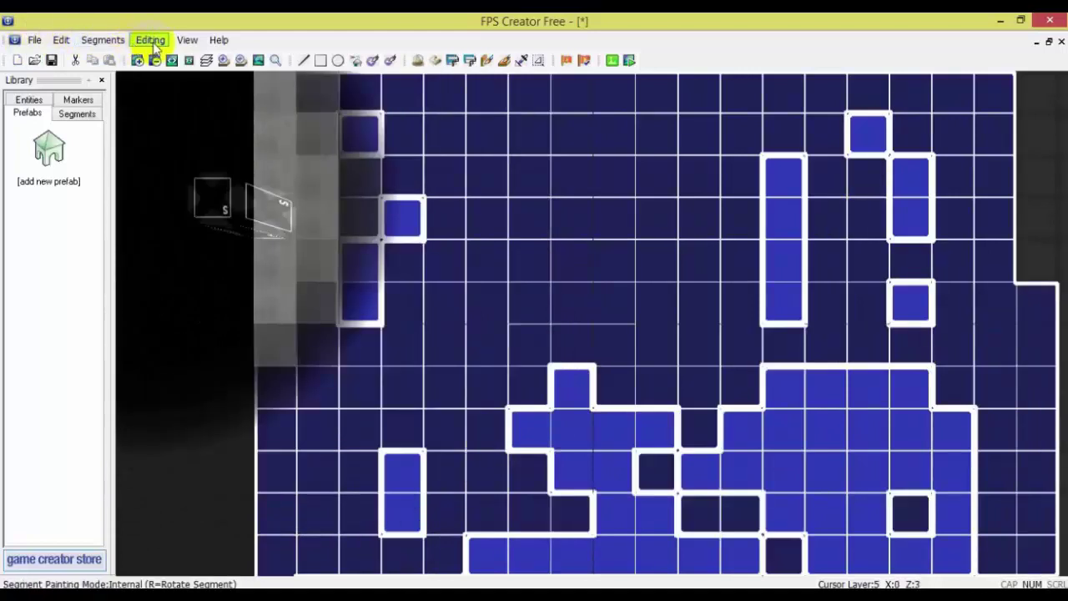
Paint internal segments over leftover external cells in the left and central parts of the map
{"action": "left_click", "coordinate": [152, 46]}
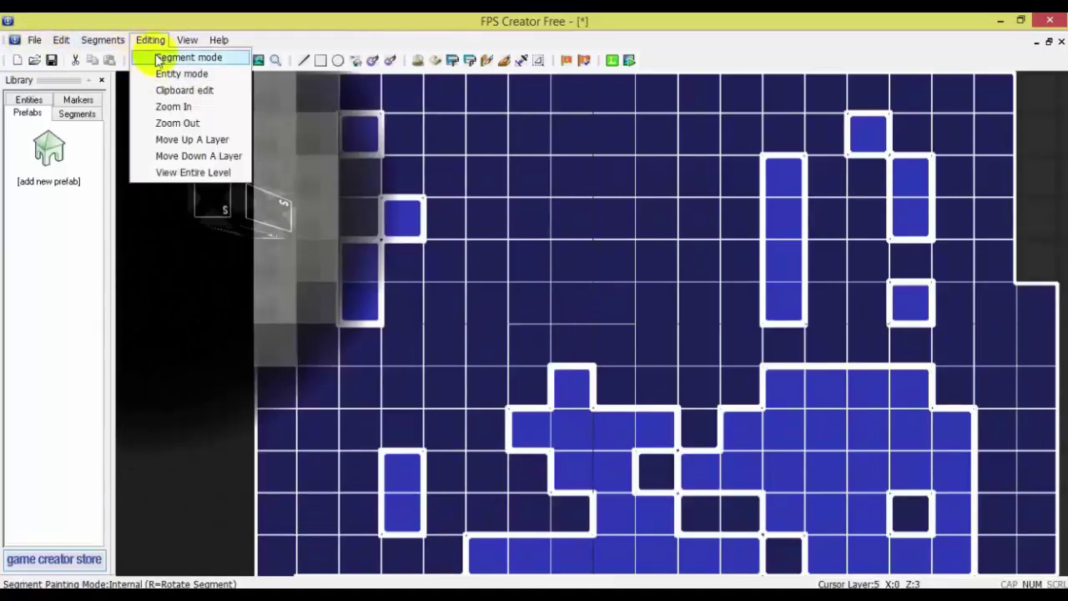
{"action": "left_click", "coordinate": [153, 44]}
{"action": "mouse_move", "coordinate": [367, 251]}
{"action": "left_mouse_down"}
{"action": "mouse_move", "coordinate": [846, 249]}
{"action": "mouse_move", "coordinate": [582, 226]}
{"action": "mouse_move", "coordinate": [670, 511]}
{"action": "left_mouse_up"}
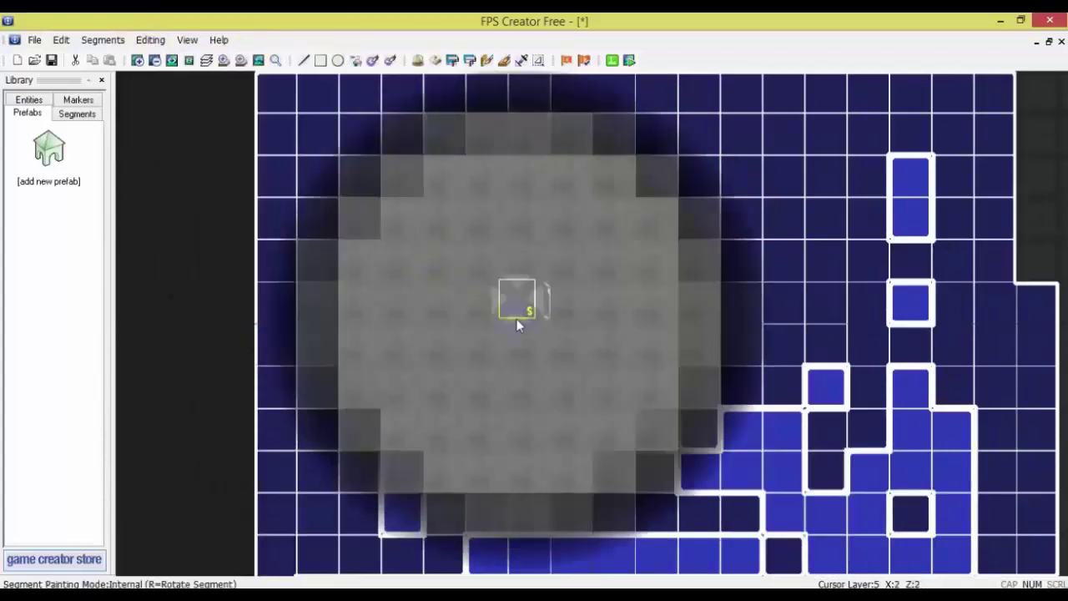
{"action": "mouse_move", "coordinate": [517, 320]}
{"action": "left_mouse_down"}
{"action": "mouse_move", "coordinate": [1011, 558]}
{"action": "mouse_move", "coordinate": [869, 389]}
{"action": "mouse_move", "coordinate": [66, 526]}
{"action": "mouse_move", "coordinate": [481, 542]}
{"action": "mouse_move", "coordinate": [849, 437]}
{"action": "mouse_move", "coordinate": [829, 400]}
{"action": "mouse_move", "coordinate": [988, 544]}
{"action": "mouse_move", "coordinate": [486, 513]}
{"action": "left_mouse_up"}
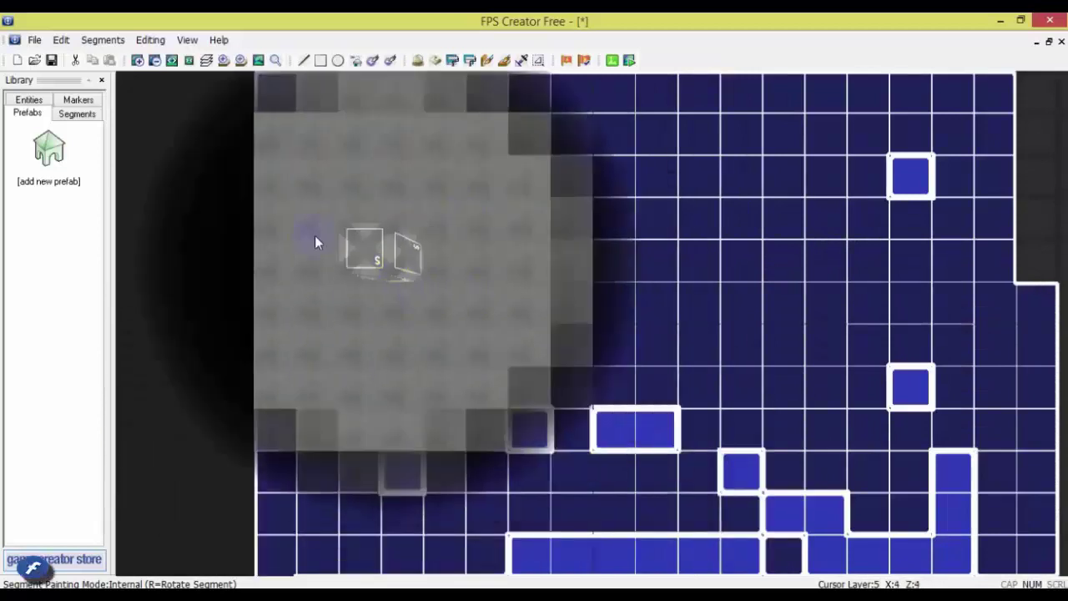
Choose Segment mode and paint internal segments over more leftover external cells in the lower part of the map
{"action": "left_click", "coordinate": [149, 39]}
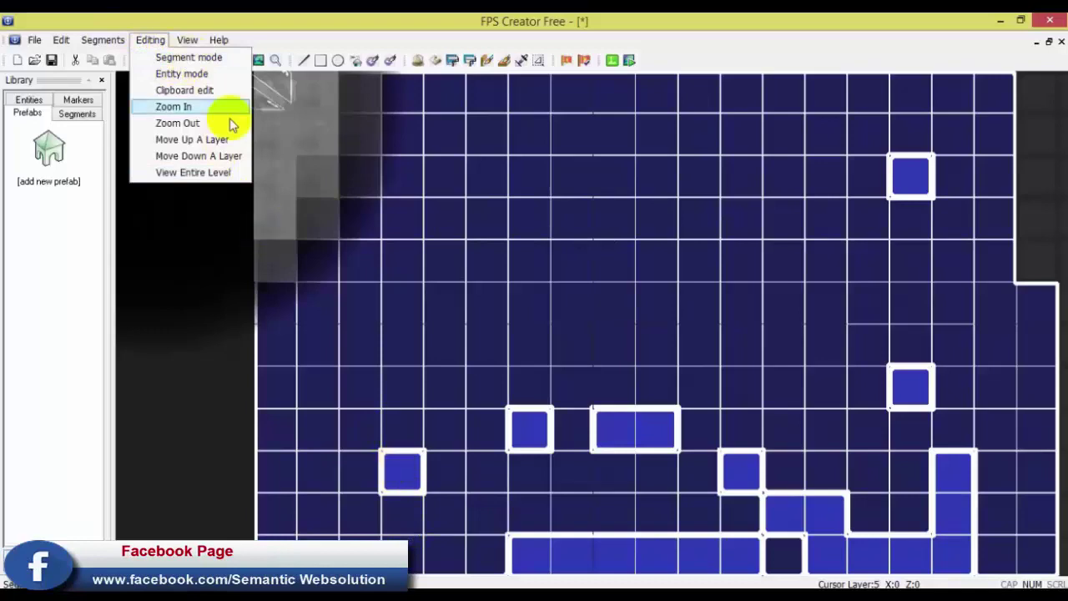
{"action": "left_click", "coordinate": [184, 62]}
{"action": "mouse_move", "coordinate": [262, 214]}
{"action": "left_mouse_down"}
{"action": "mouse_move", "coordinate": [362, 439]}
{"action": "mouse_move", "coordinate": [622, 494]}
{"action": "mouse_move", "coordinate": [916, 494]}
{"action": "left_mouse_up"}
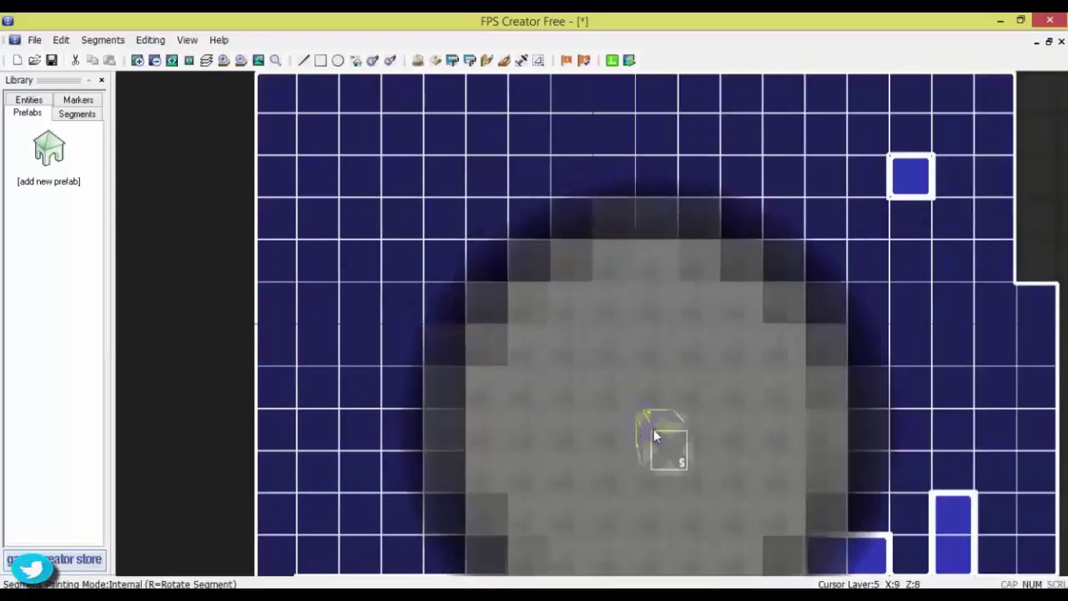
{"action": "left_click", "coordinate": [655, 436]}
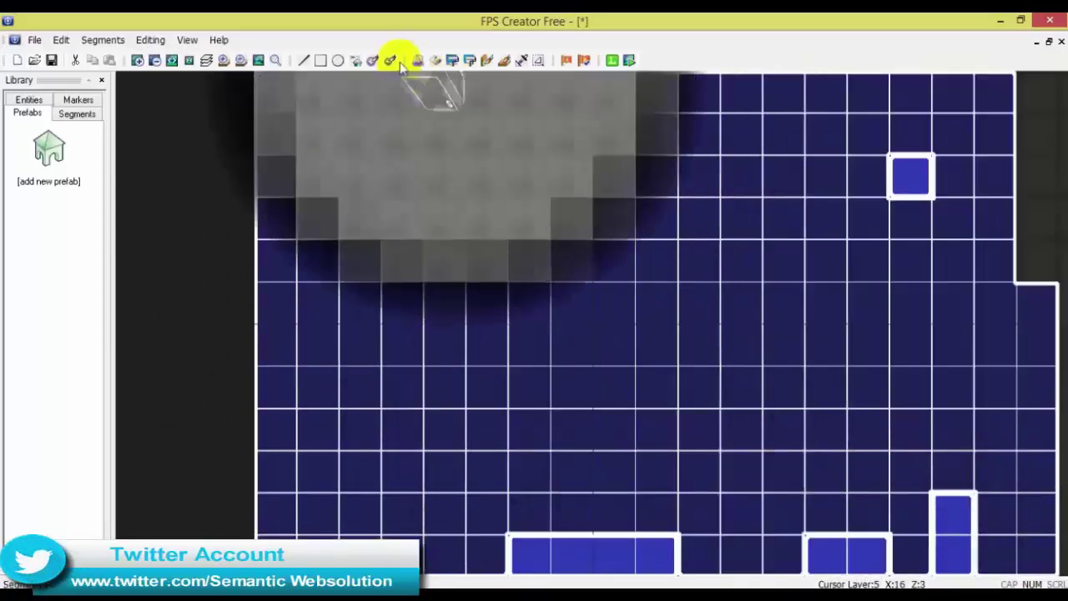
Switch to Entity mode and try it on the painted area at the map's upper right
{"action": "left_click", "coordinate": [151, 41]}
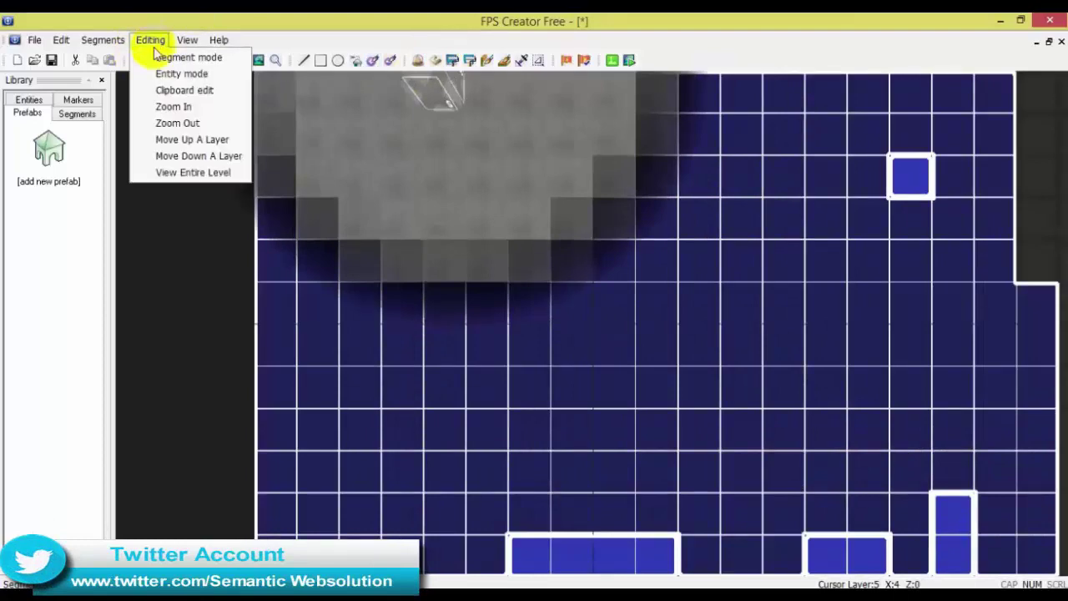
{"action": "left_click", "coordinate": [171, 73]}
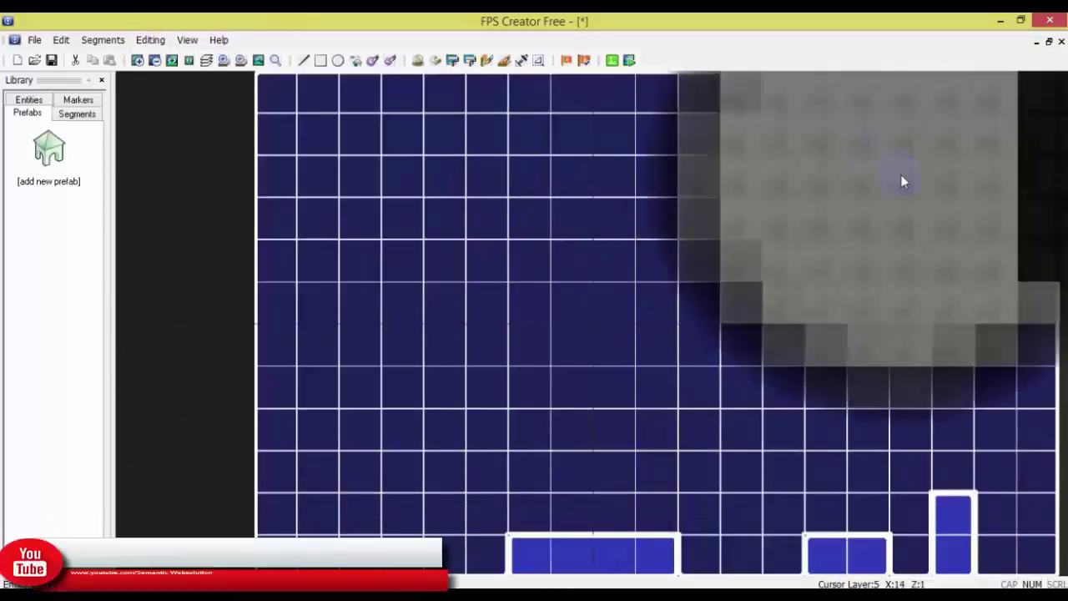
{"action": "left_click", "coordinate": [907, 175]}
Switch to Clipboard edit mode and select rectangular areas and single cells of the painted map
{"action": "left_click", "coordinate": [158, 40]}
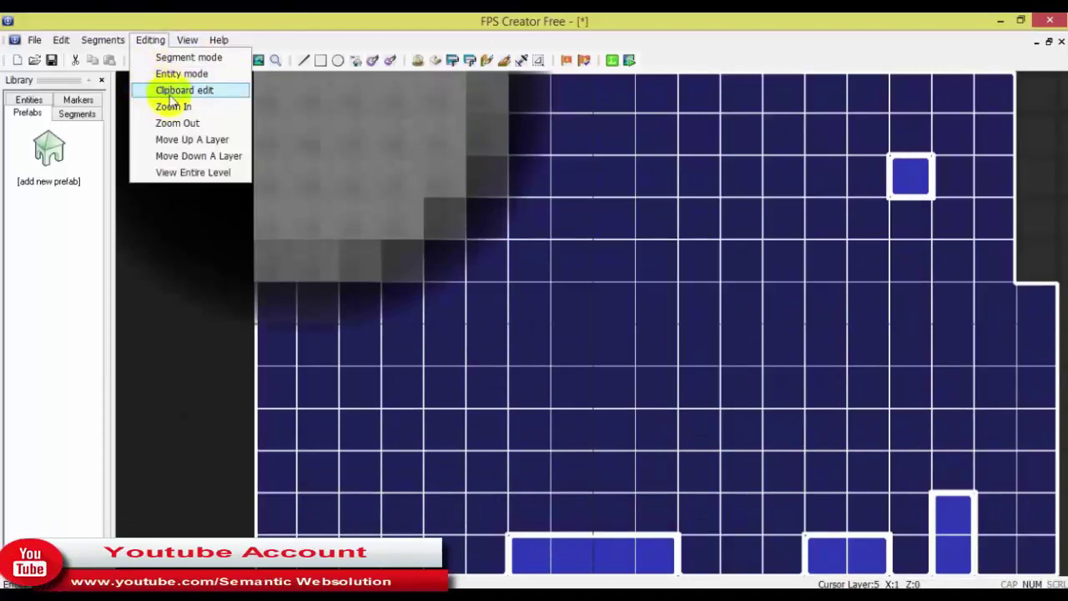
{"action": "left_click", "coordinate": [162, 93]}
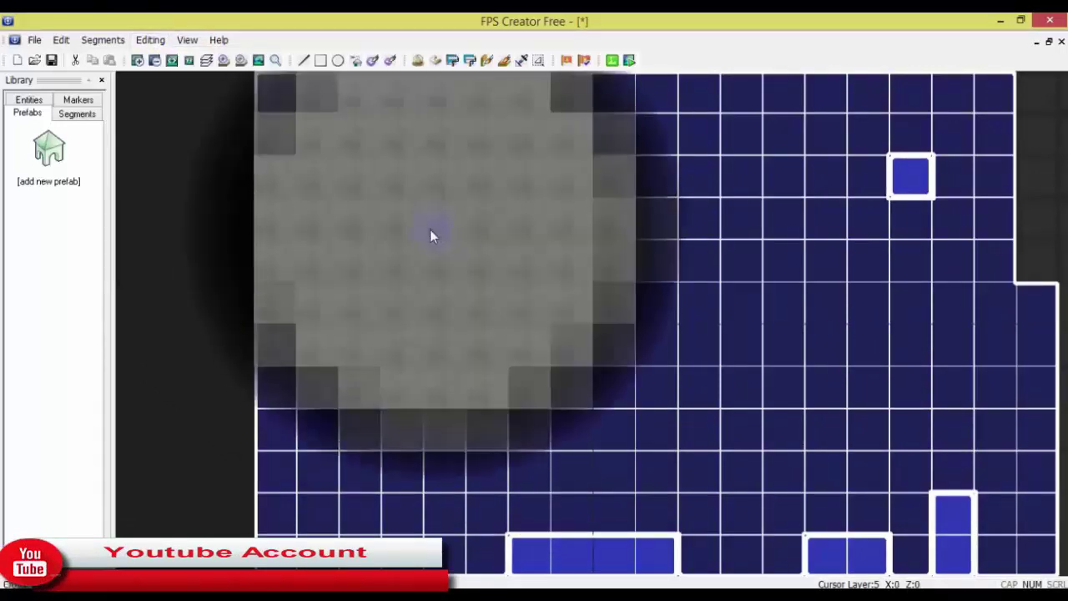
{"action": "mouse_move", "coordinate": [185, 74]}
{"action": "left_mouse_down"}
{"action": "mouse_move", "coordinate": [231, 136]}
{"action": "mouse_move", "coordinate": [544, 251]}
{"action": "left_mouse_up"}
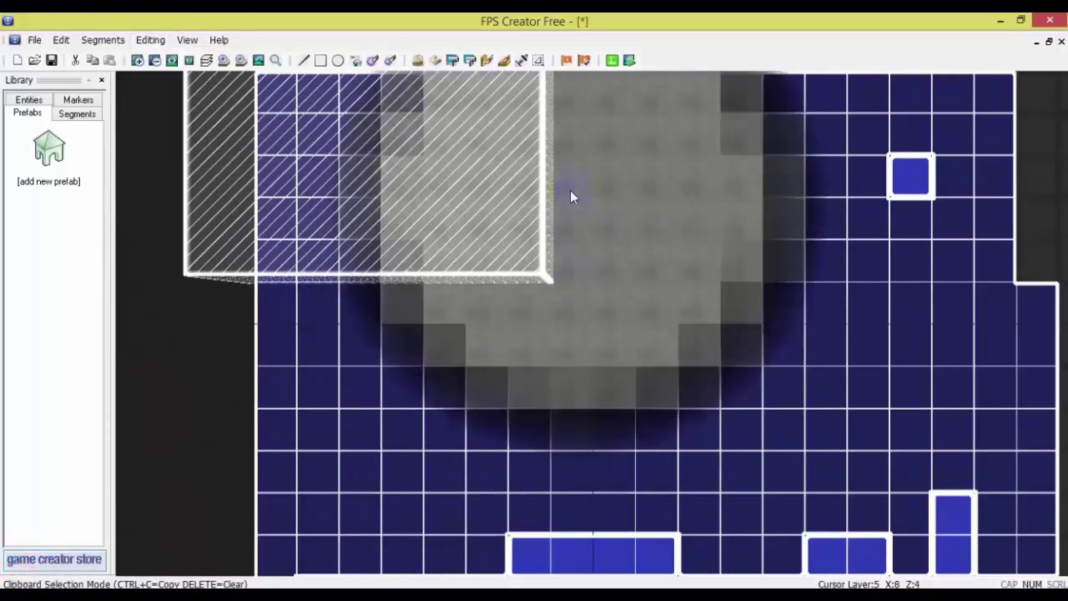
{"action": "left_click_drag", "start_coordinate": [547, 126], "coordinate": [845, 522]}
{"action": "left_click", "coordinate": [642, 316]}
{"action": "left_click", "coordinate": [455, 261]}
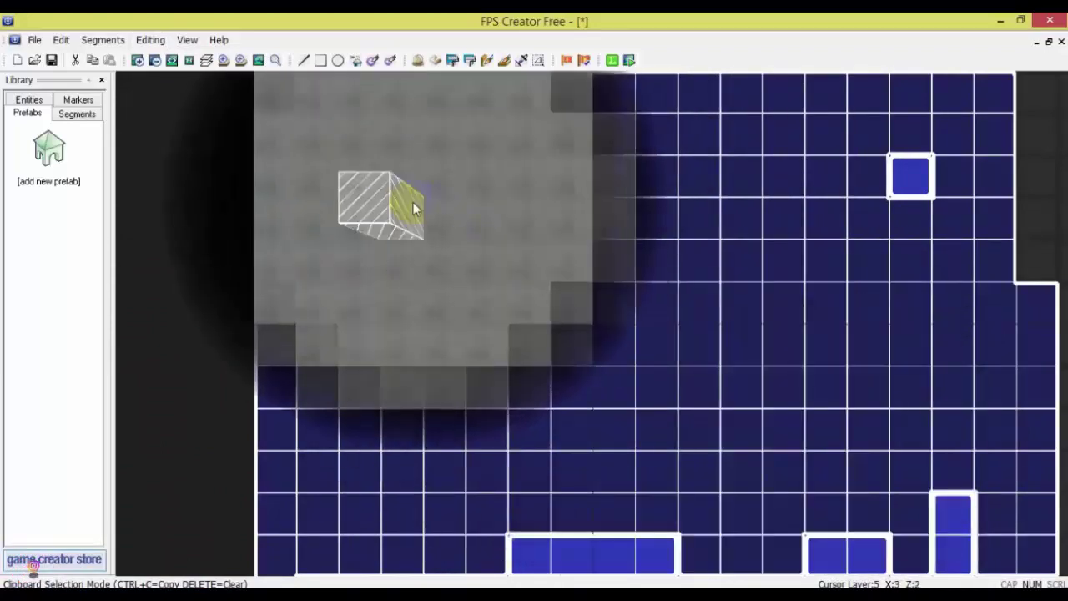
Select a large rectangular area across the left and central parts of the painted map
{"action": "mouse_move", "coordinate": [406, 208]}
{"action": "left_mouse_down"}
{"action": "mouse_move", "coordinate": [876, 555]}
{"action": "mouse_move", "coordinate": [675, 408]}
{"action": "mouse_move", "coordinate": [578, 250]}
{"action": "mouse_move", "coordinate": [601, 374]}
{"action": "mouse_move", "coordinate": [659, 524]}
{"action": "left_mouse_up"}
{"action": "mouse_move", "coordinate": [582, 378]}
{"action": "left_mouse_down"}
{"action": "mouse_move", "coordinate": [334, 209]}
{"action": "mouse_move", "coordinate": [966, 303]}
{"action": "mouse_move", "coordinate": [1021, 500]}
{"action": "mouse_move", "coordinate": [655, 578]}
{"action": "mouse_move", "coordinate": [363, 146]}
{"action": "mouse_move", "coordinate": [819, 367]}
{"action": "mouse_move", "coordinate": [993, 513]}
{"action": "mouse_move", "coordinate": [463, 326]}
{"action": "left_mouse_up"}
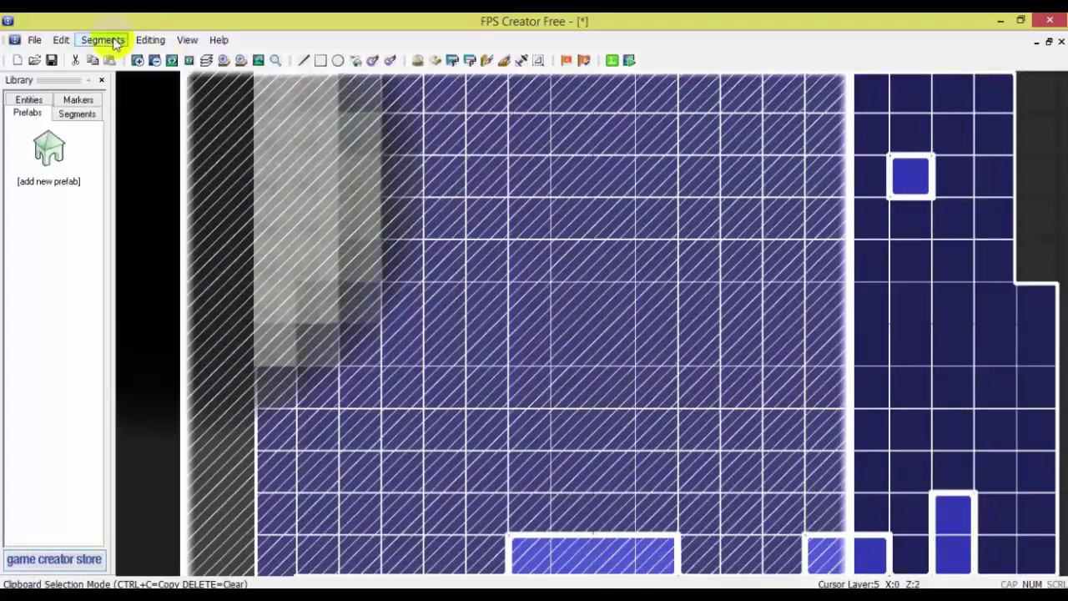
Zoom in on the map by two levels and zoom back out by two levels
{"action": "left_click", "coordinate": [149, 40]}
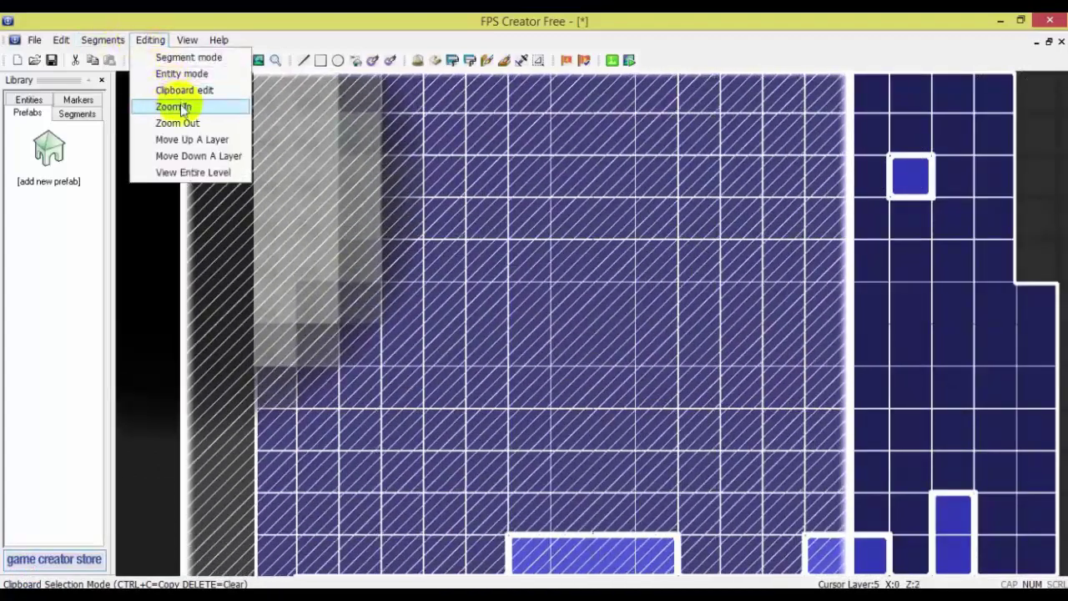
{"action": "left_click", "coordinate": [182, 106]}
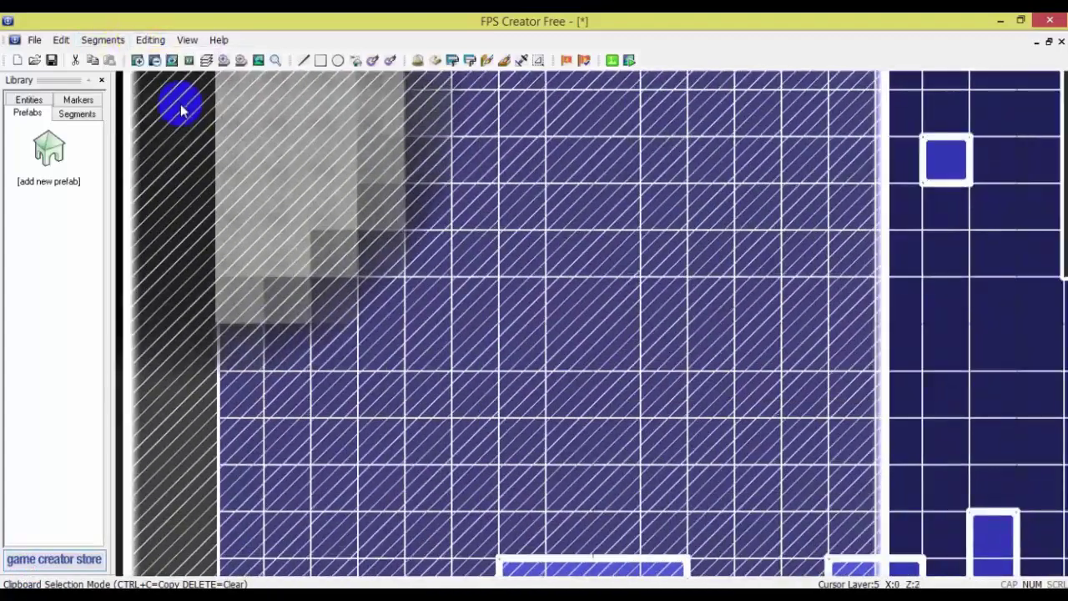
{"action": "left_click", "coordinate": [178, 106]}
{"action": "left_click", "coordinate": [150, 40]}
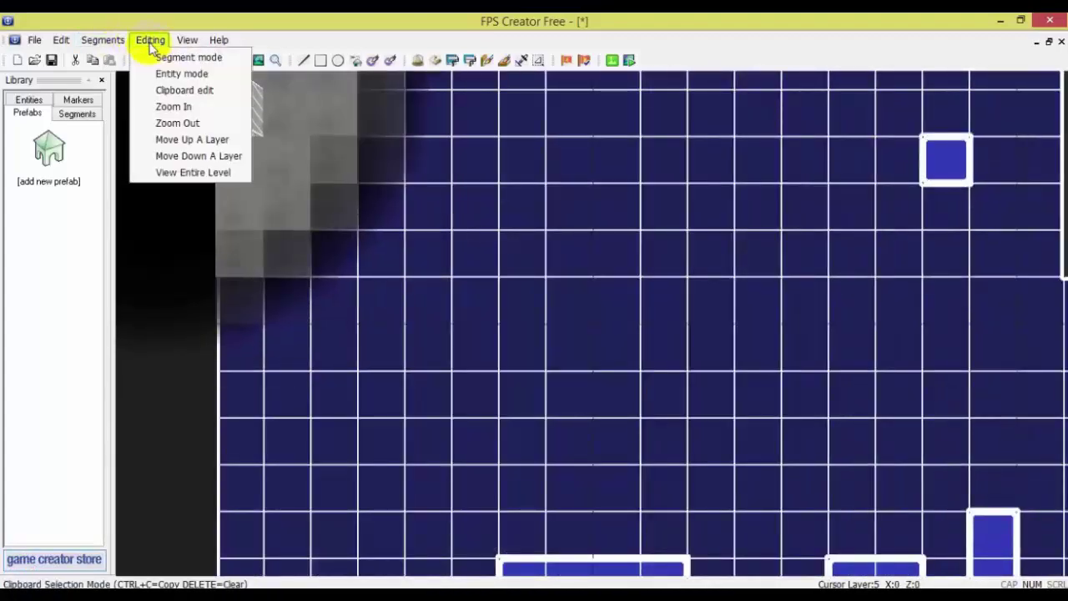
{"action": "left_click", "coordinate": [179, 107]}
{"action": "left_click", "coordinate": [150, 40]}
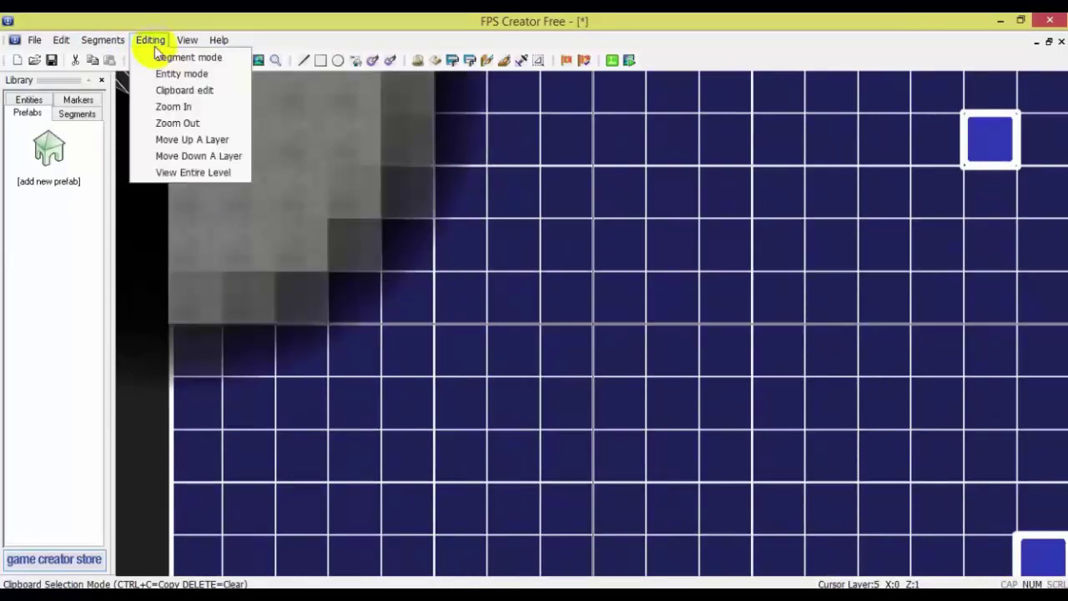
{"action": "left_click", "coordinate": [177, 126]}
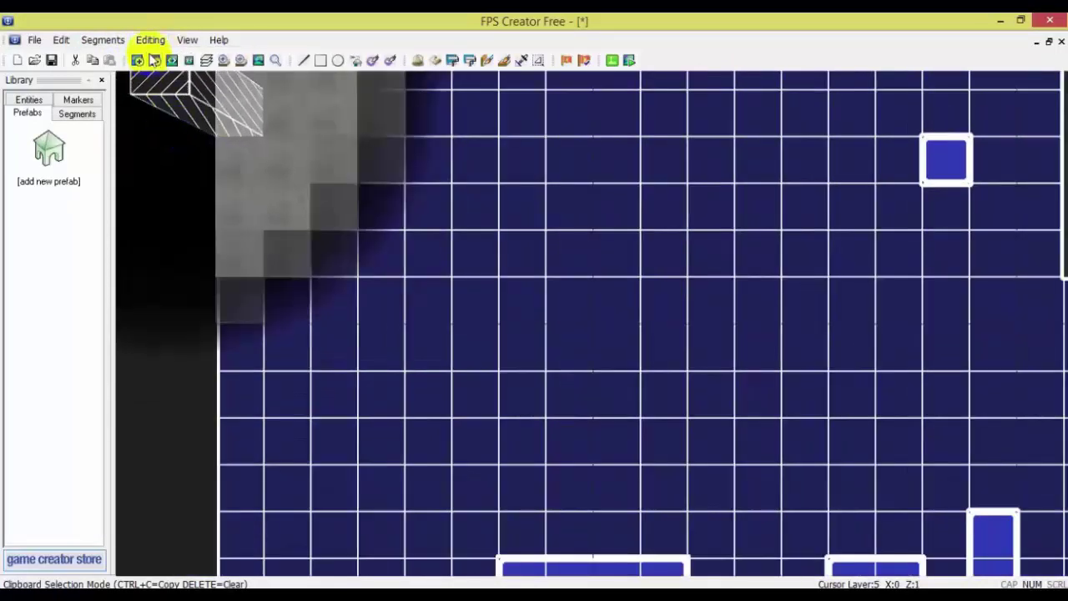
{"action": "left_click", "coordinate": [150, 40]}
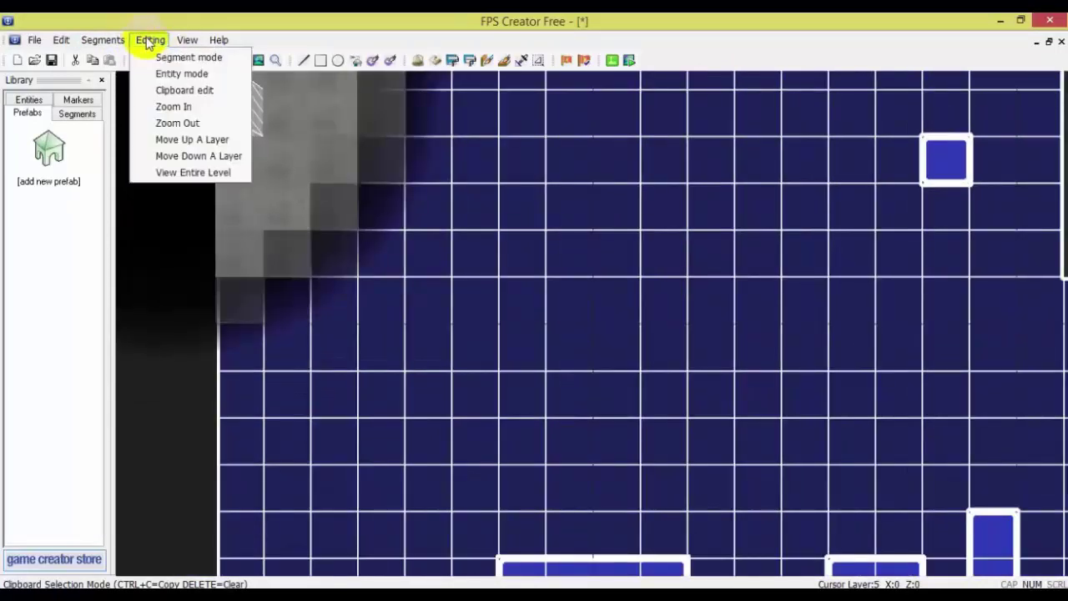
{"action": "left_click", "coordinate": [178, 123]}
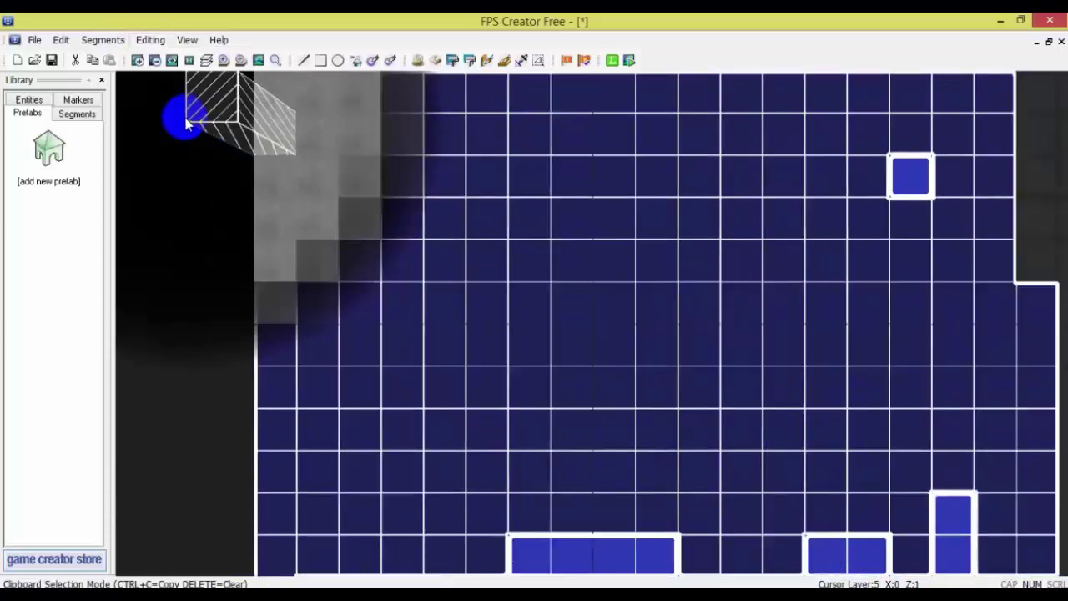
Try moving up a layer, and display the entire level
{"action": "left_click", "coordinate": [150, 40]}
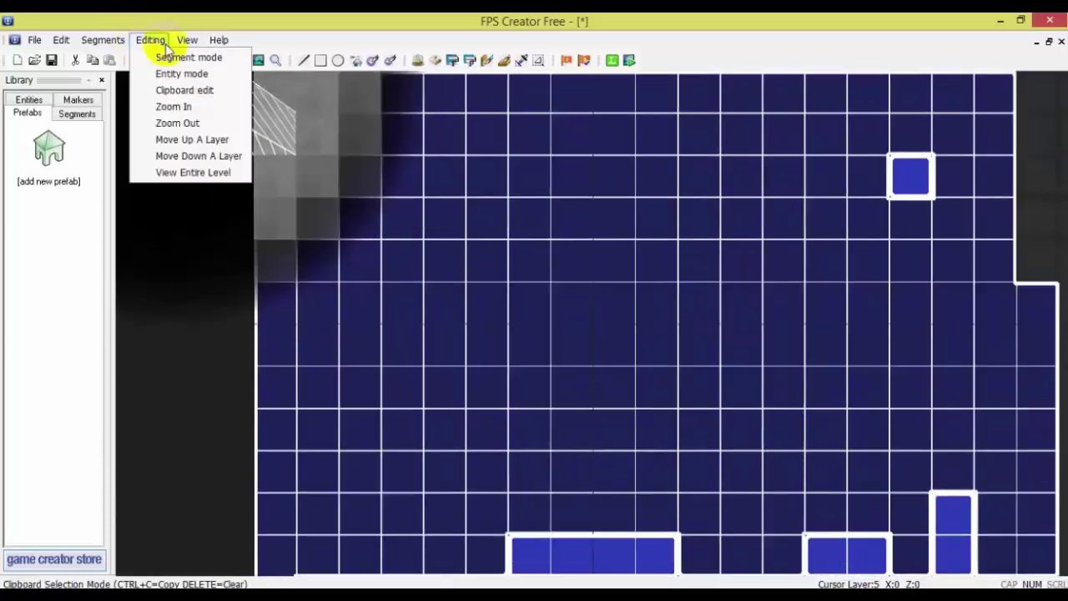
{"action": "left_click", "coordinate": [194, 140]}
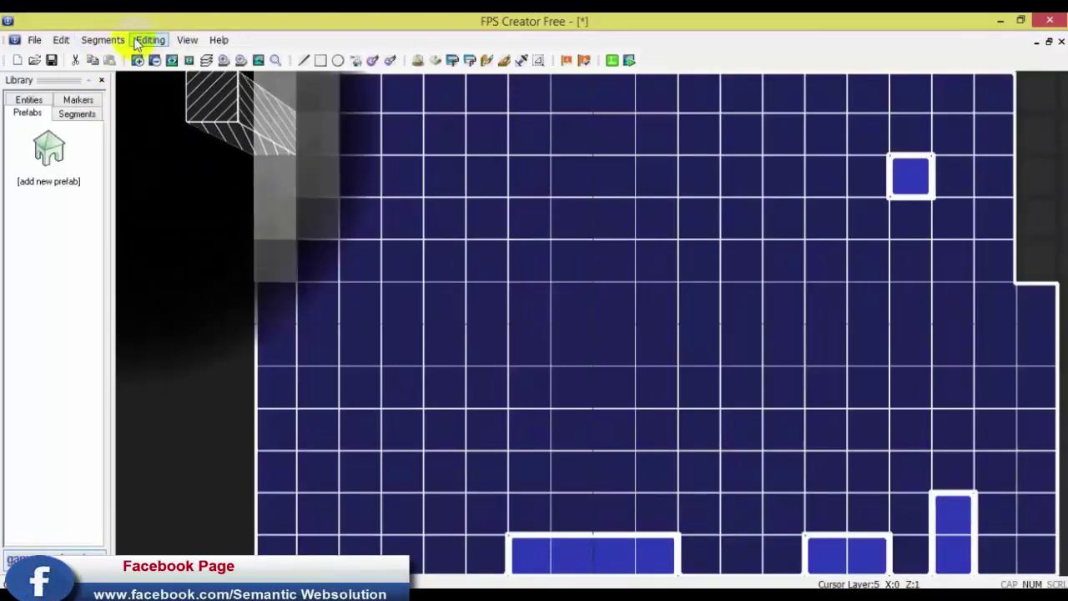
{"action": "left_click", "coordinate": [142, 42]}
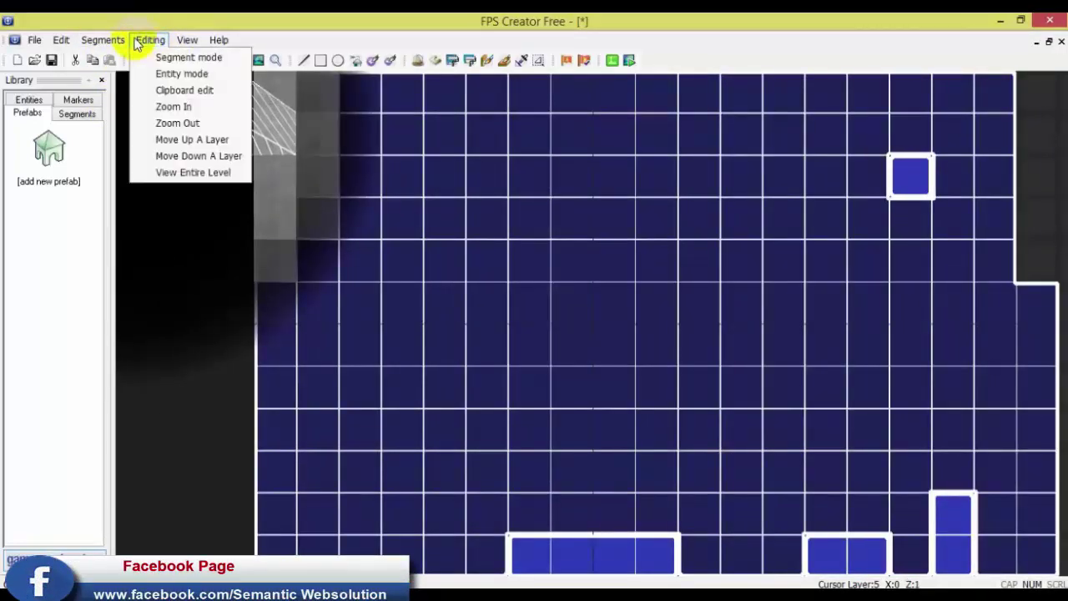
{"action": "left_click", "coordinate": [167, 172]}
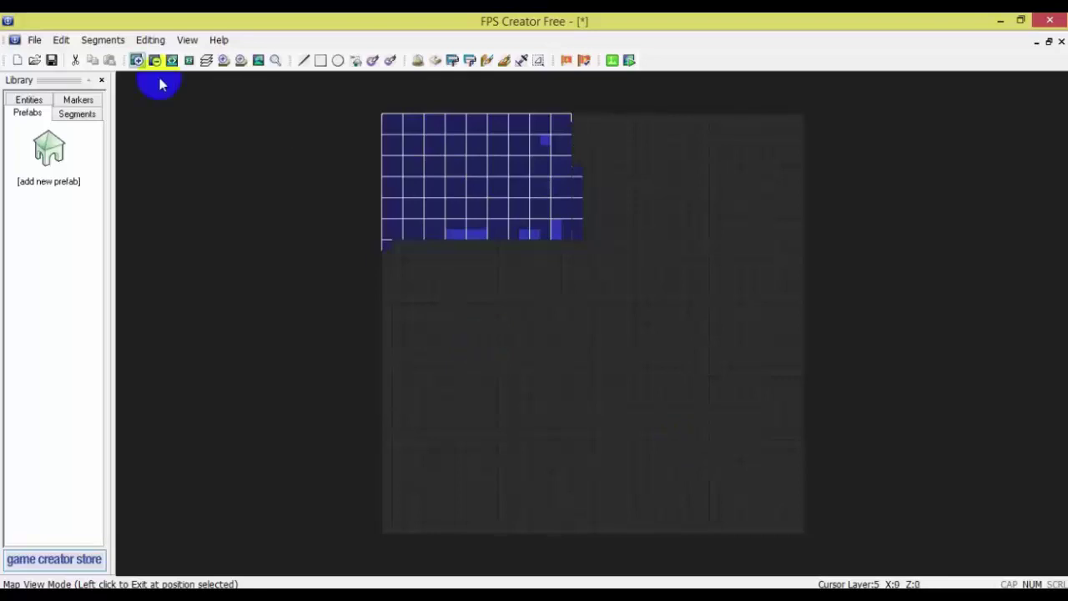
{"action": "left_click", "coordinate": [151, 42]}
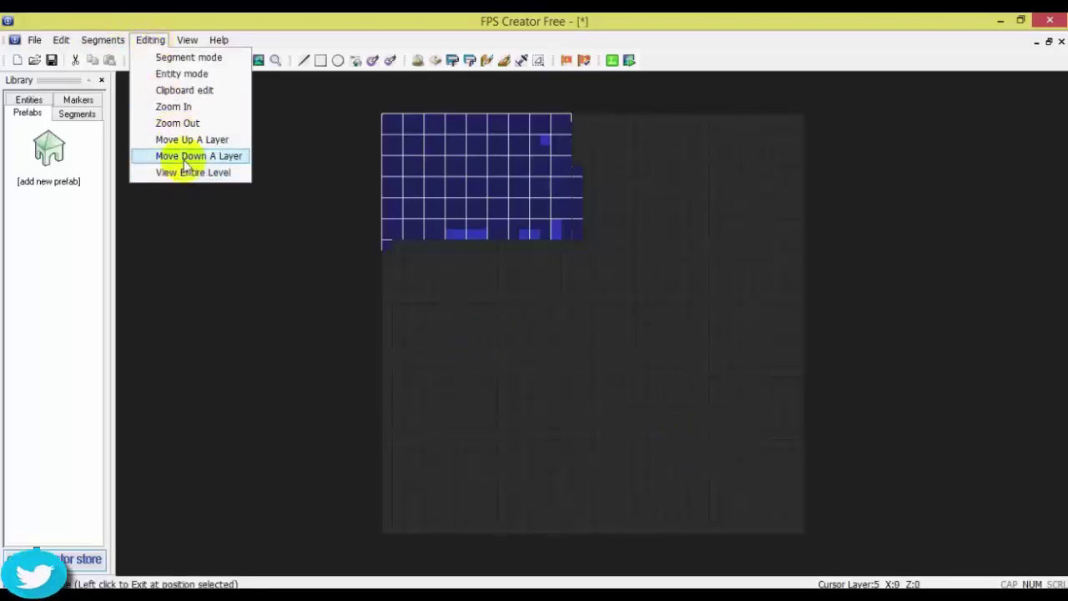
{"action": "mouse_move", "coordinate": [188, 47]}
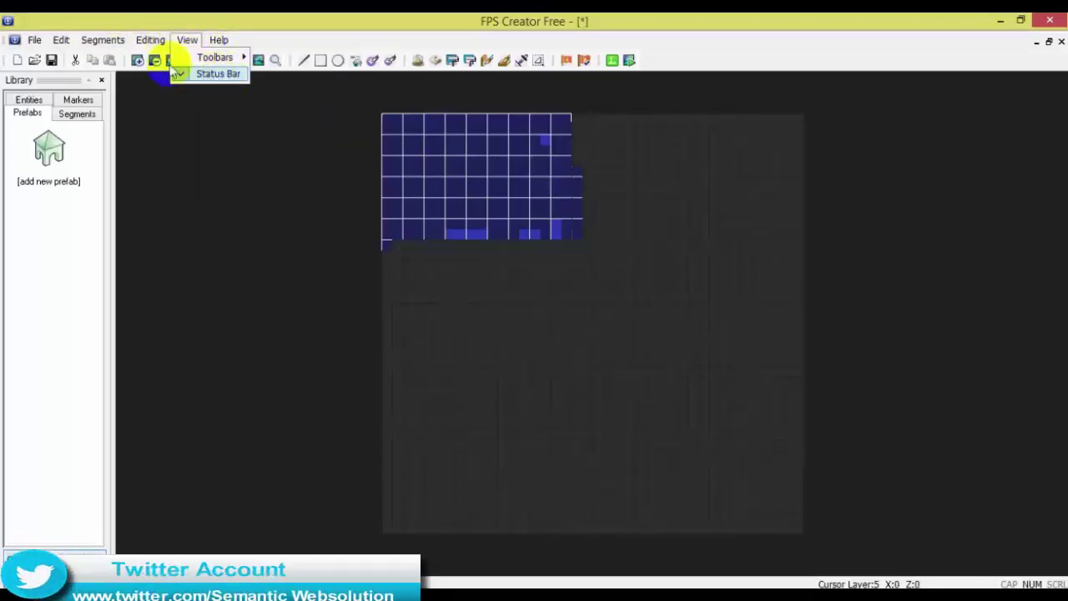